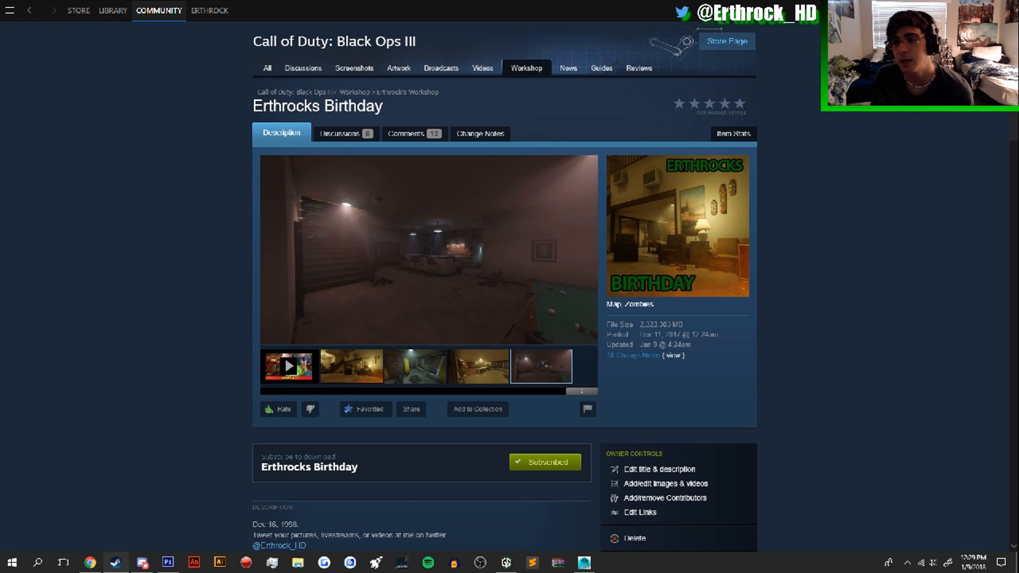
# Step: Switch to Photoshop, look at the blank document and tenor.gif, and preview the GIF's frame animation
pyautogui.hotkey('alt', 'Tab')
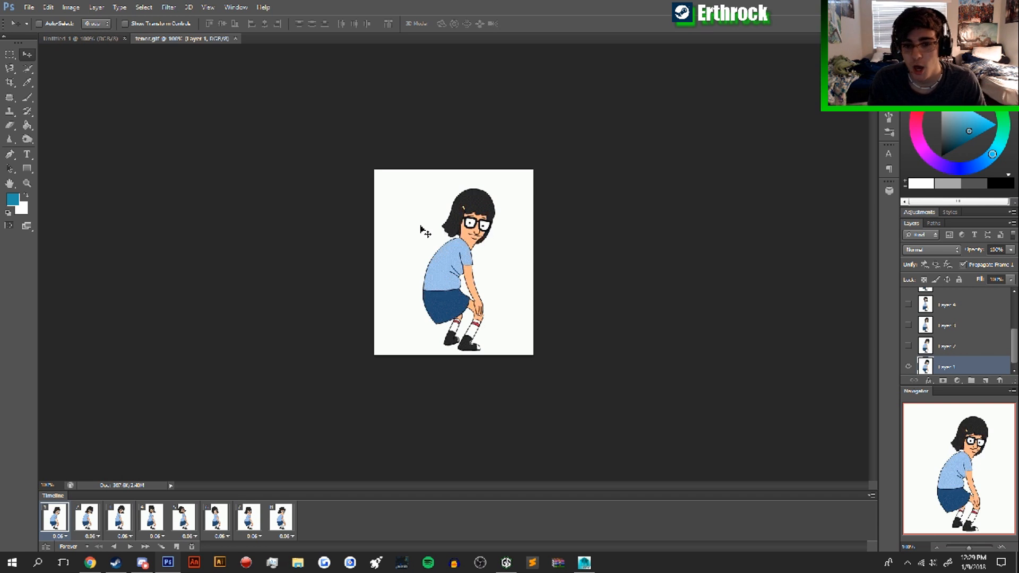
pyautogui.click(53, 41)
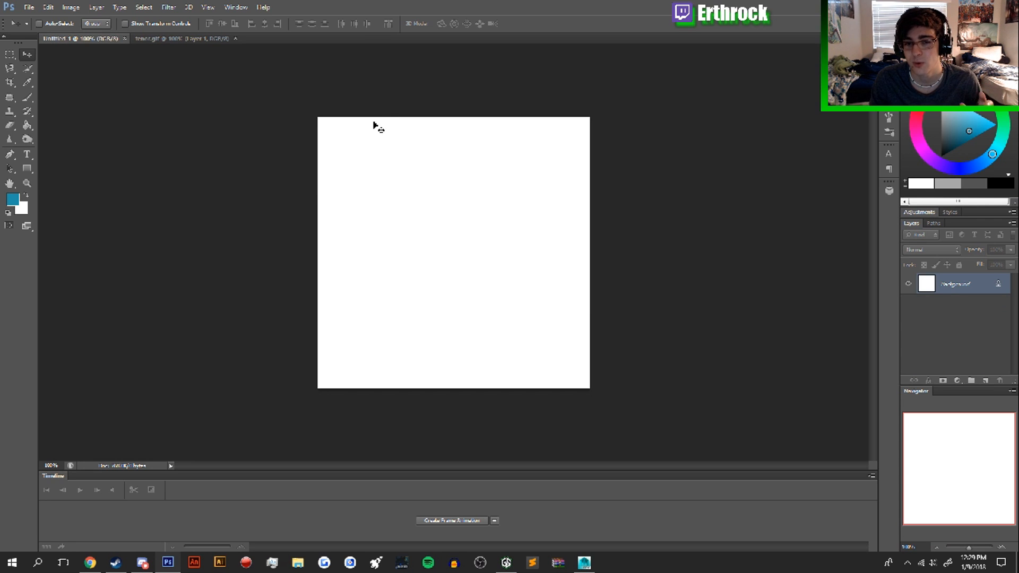
pyautogui.click(161, 39)
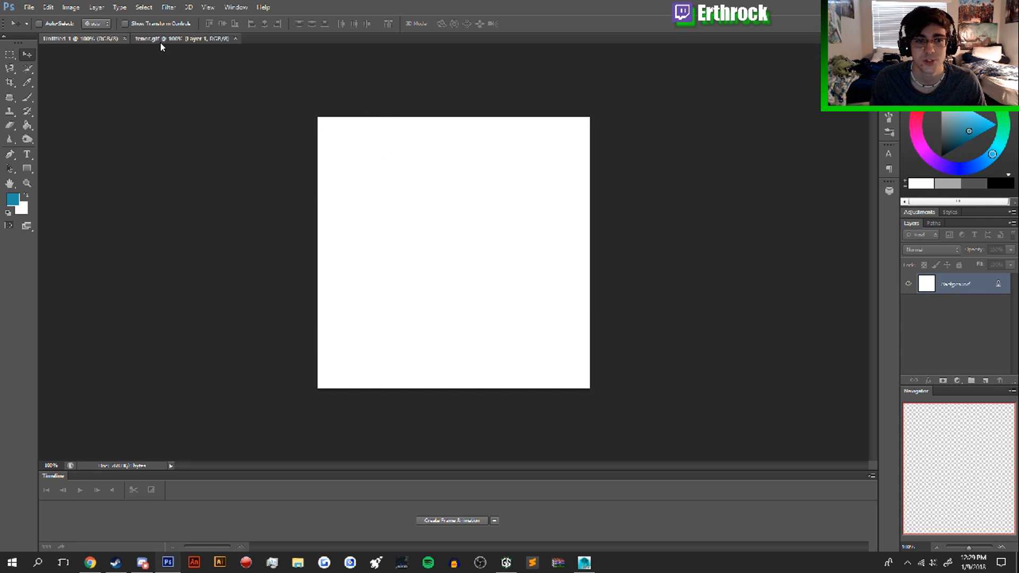
pyautogui.click(130, 547)
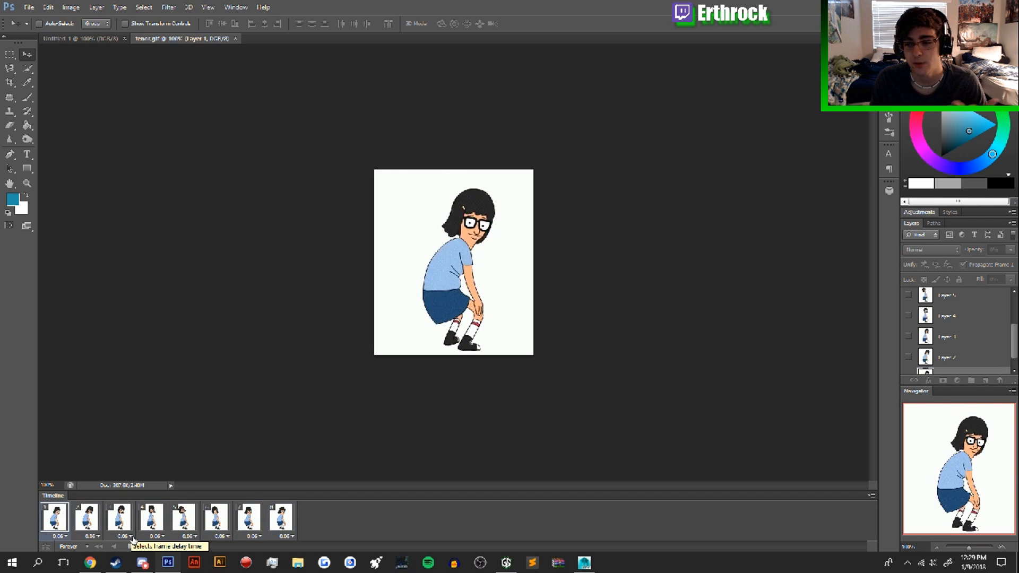
pyautogui.click(130, 547)
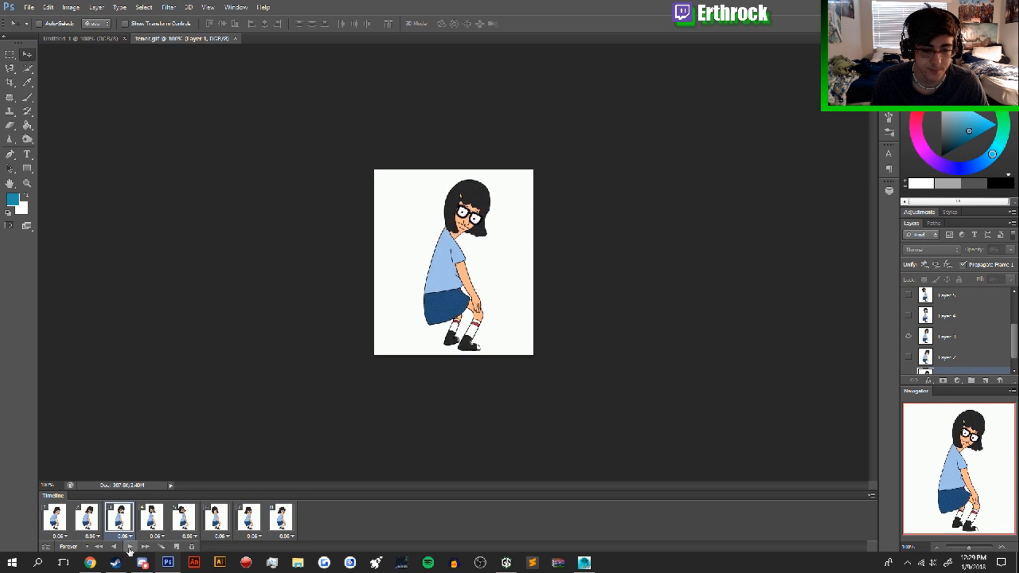
# Step: Set the delay of all eight animation frames to 0.1 seconds and preview the playback
pyautogui.click(70, 533)
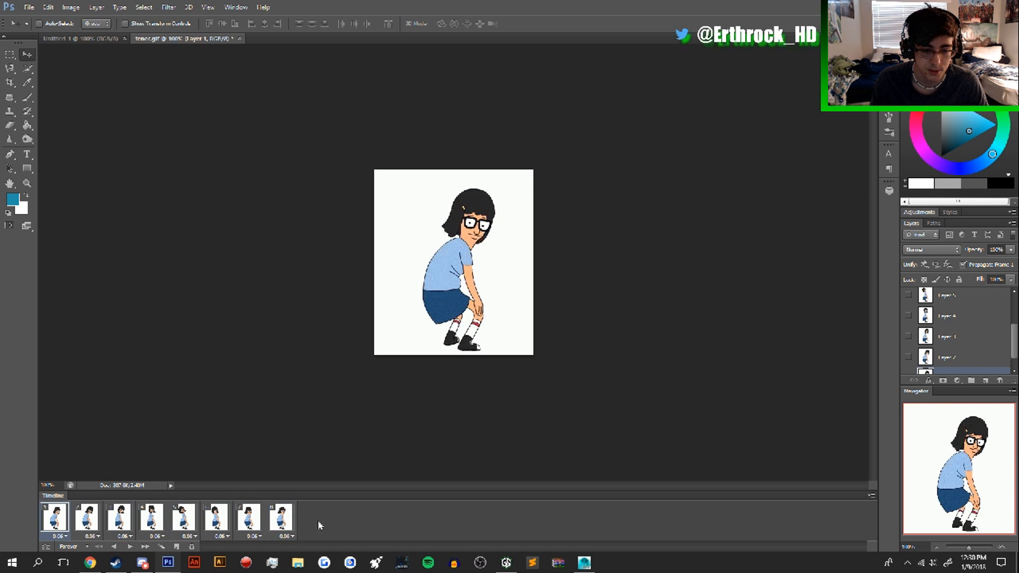
pyautogui.keyDown('shift'); pyautogui.click(295, 522); pyautogui.keyUp('shift')
pyautogui.click(294, 537)
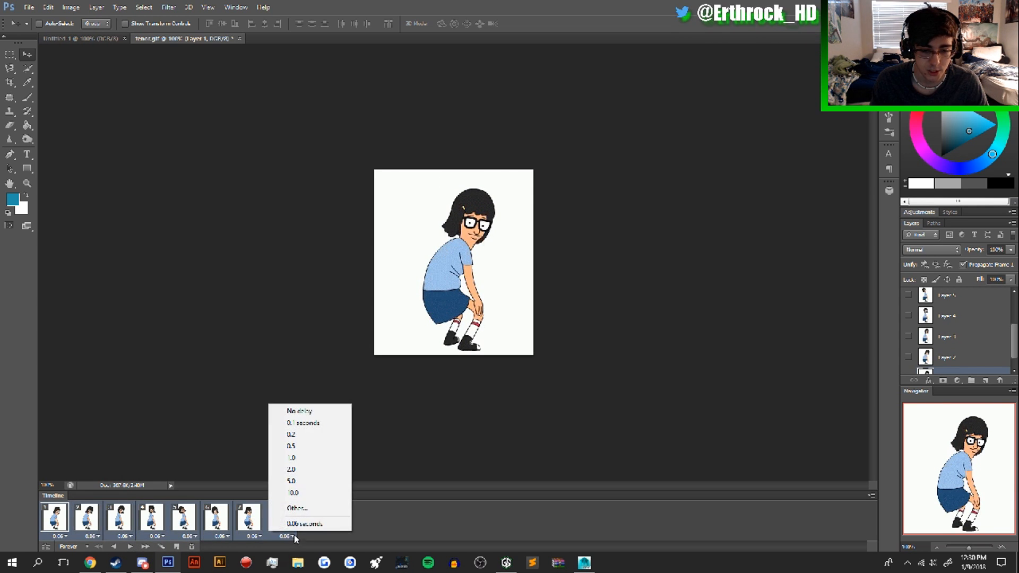
pyautogui.click(303, 427)
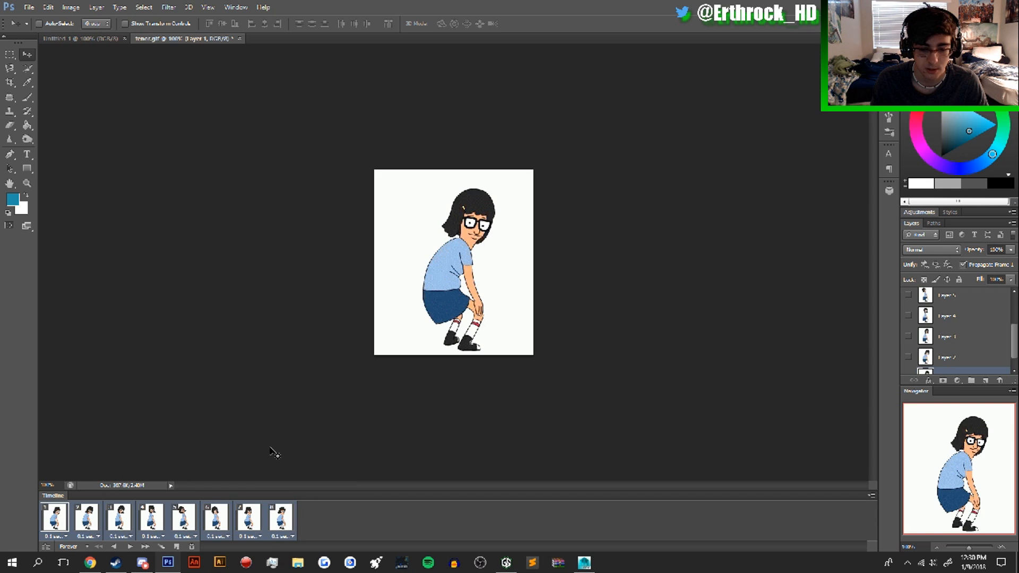
pyautogui.click(130, 547)
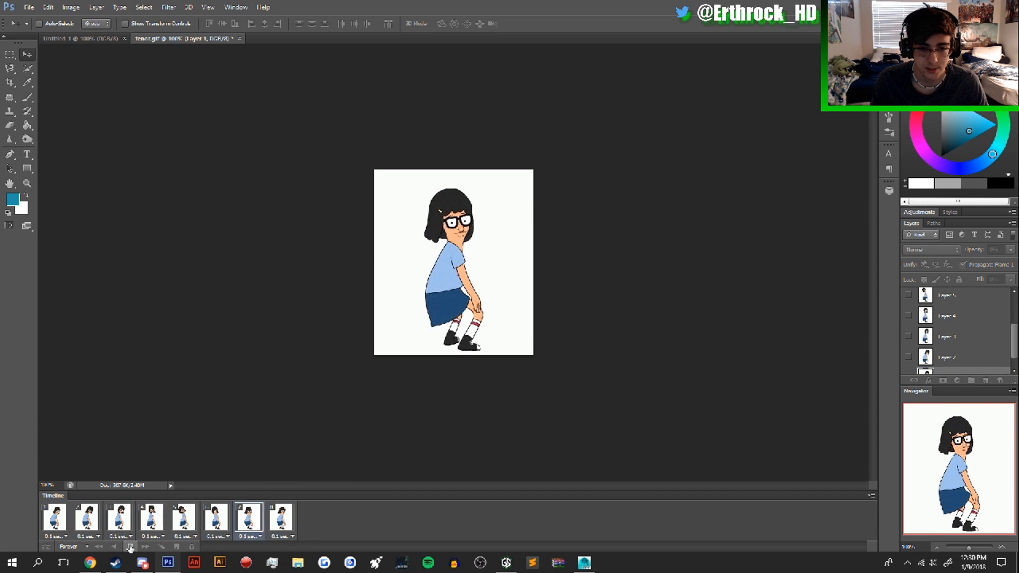
pyautogui.click(130, 547)
# Step: Set all animation frames to no delay and play the GIF to check its speed
pyautogui.keyDown('shift'); pyautogui.click(66, 524); pyautogui.keyUp('shift')
pyautogui.click(66, 536)
pyautogui.click(71, 413)
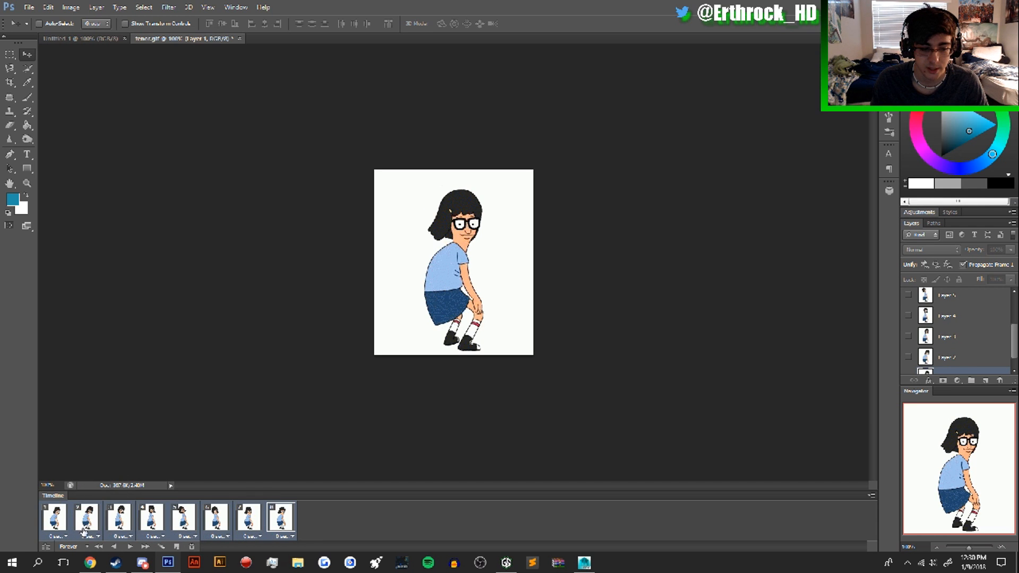
pyautogui.click(130, 547)
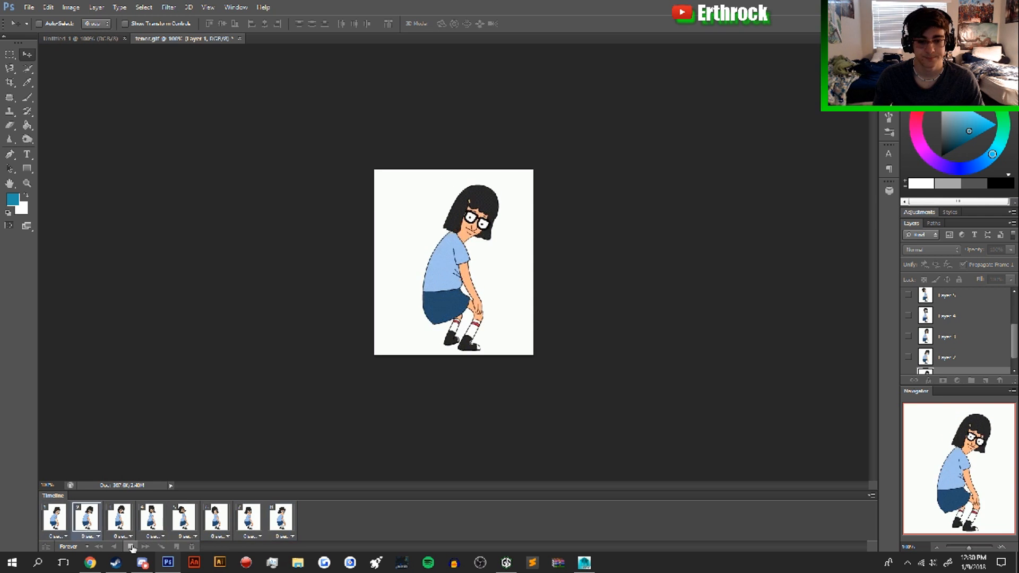
pyautogui.press('space')
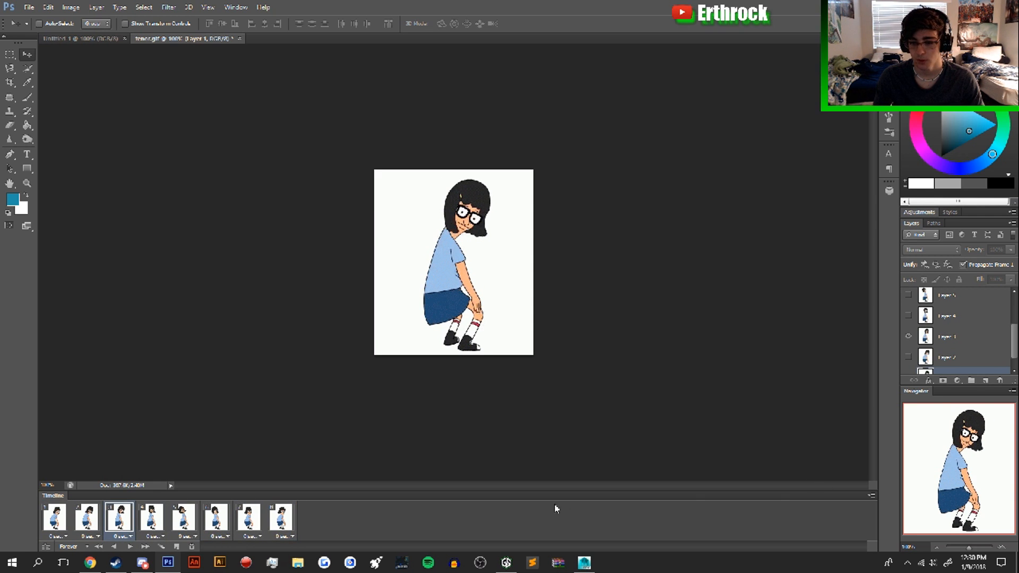
# Step: Resize the GIF's canvas to 512 by 512 pixels, keeping the artwork anchored at the center
pyautogui.click(101, 6)
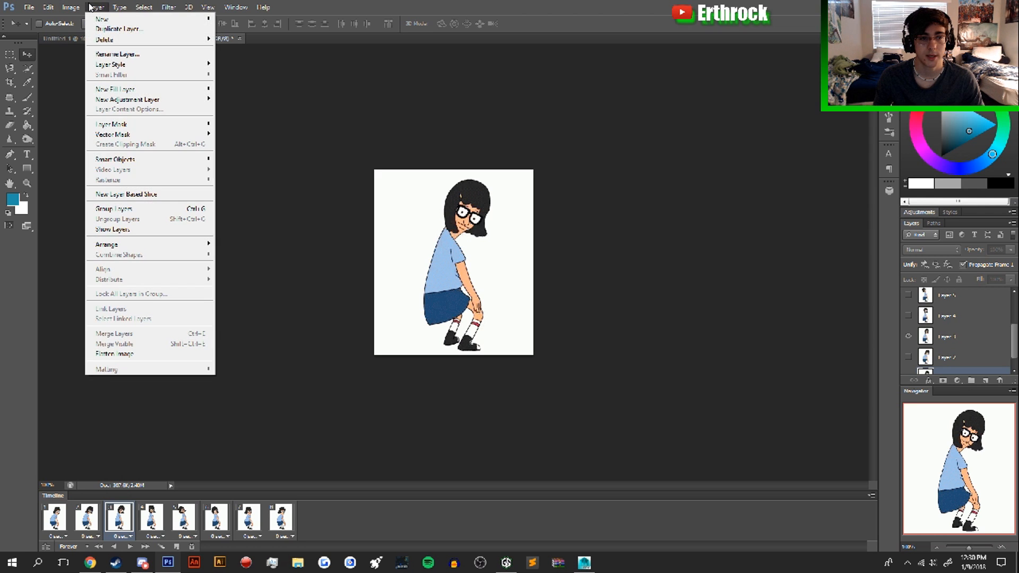
pyautogui.moveTo(66, 7)
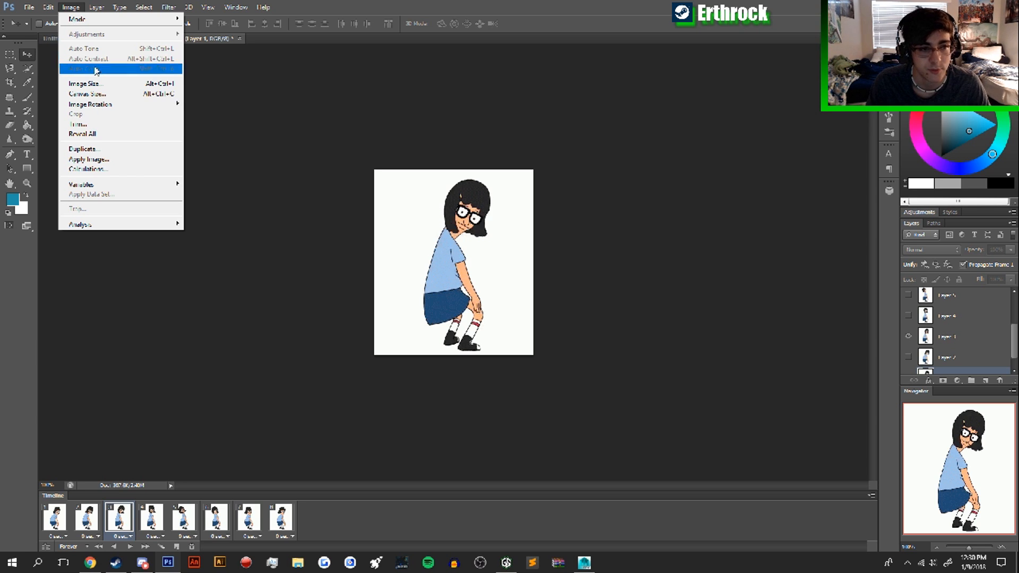
pyautogui.click(100, 95)
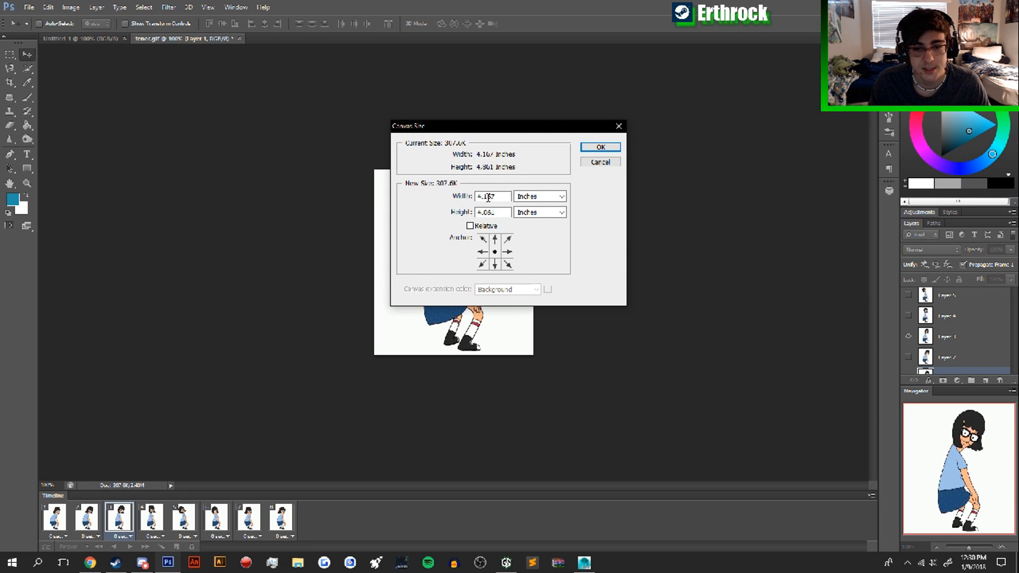
pyautogui.click(541, 197)
pyautogui.click(541, 215)
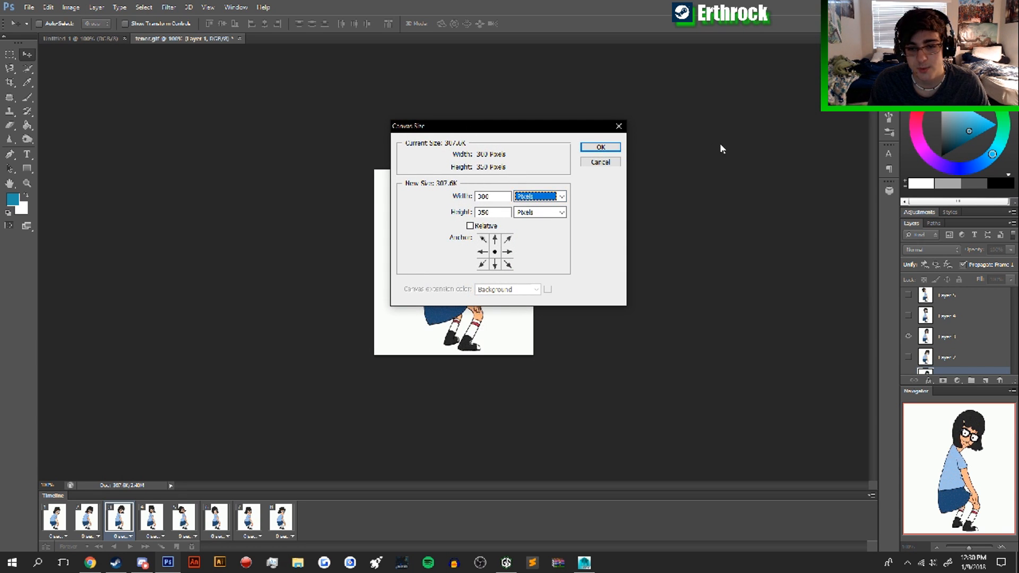
pyautogui.doubleClick(504, 194)
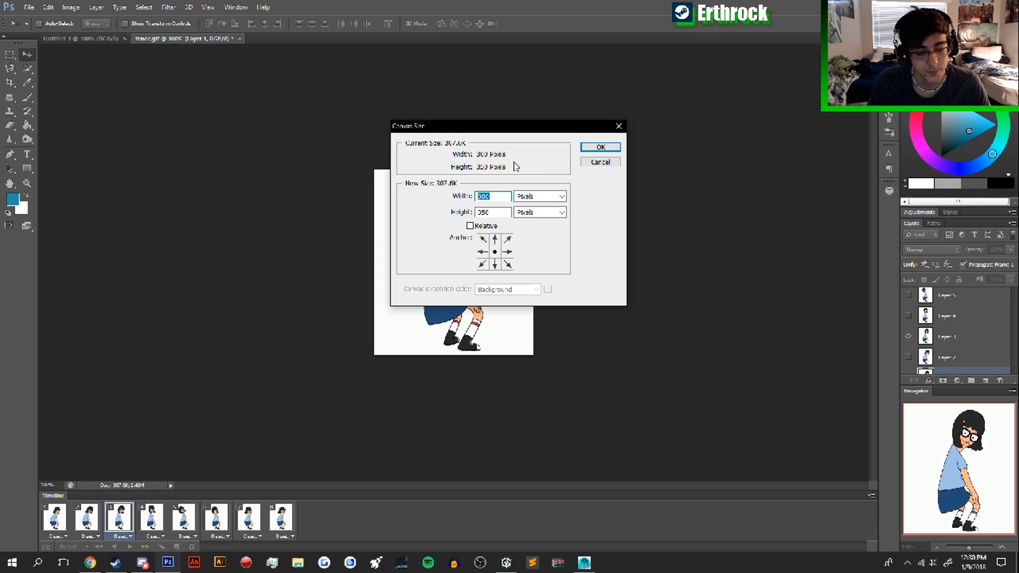
pyautogui.write('51')
pyautogui.write('512')
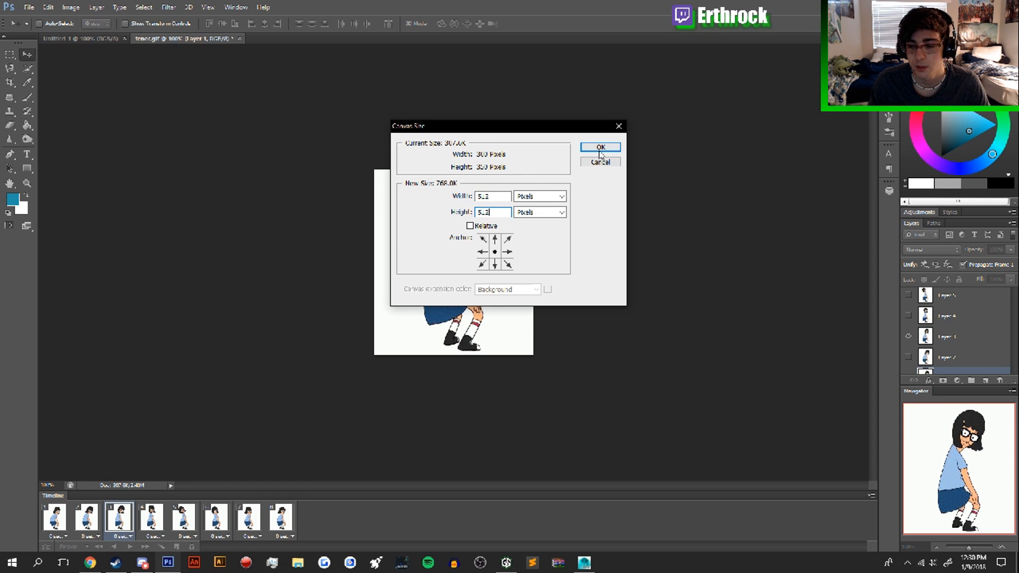
pyautogui.click(598, 148)
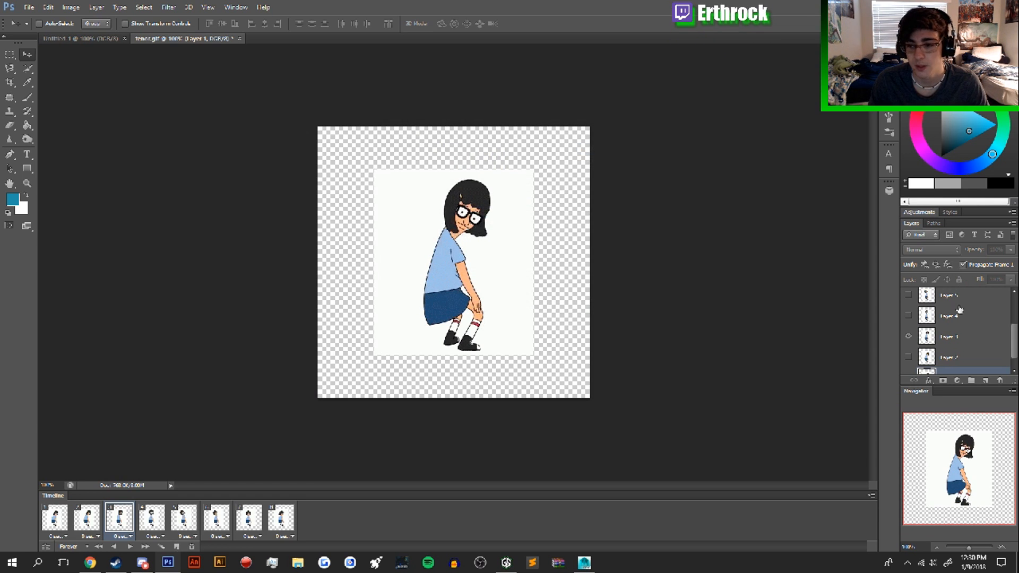
# Step: Select all the frame layers and scale the artwork up with Free Transform to span the canvas height
pyautogui.scroll(-1, 961, 308)
pyautogui.scroll(4, 960, 315)
pyautogui.keyDown('shift'); pyautogui.click(969, 302); pyautogui.keyUp('shift')
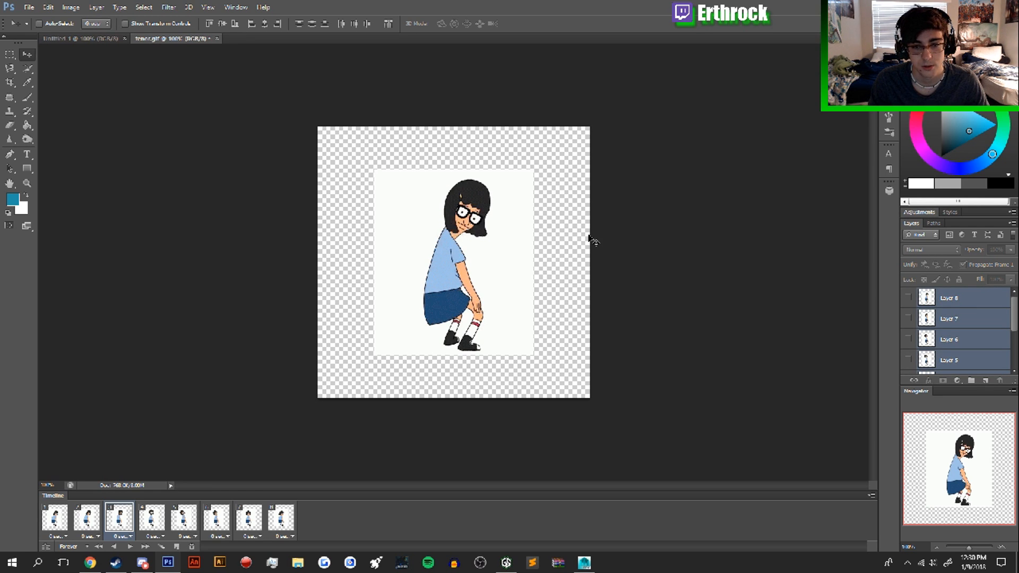
pyautogui.hotkey('ctrl', 't')
pyautogui.moveTo(534, 170); pyautogui.dragTo(529, 192)
pyautogui.moveTo(529, 192); pyautogui.dragTo(496, 223)
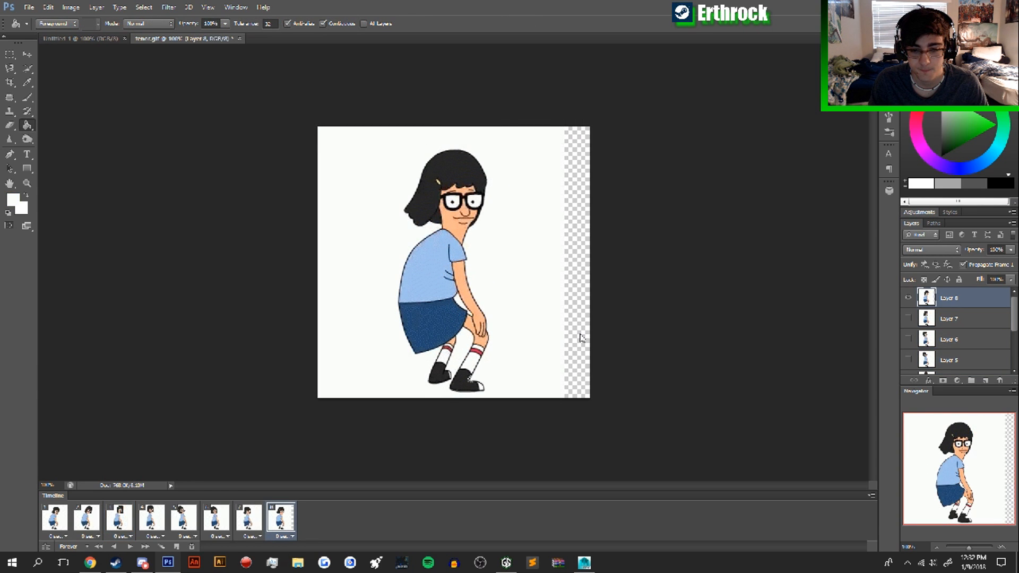
# Step: Fill the transparent strip beside the artwork on Layer 8 using the Paint Bucket and preview the animation
pyautogui.click(581, 340)
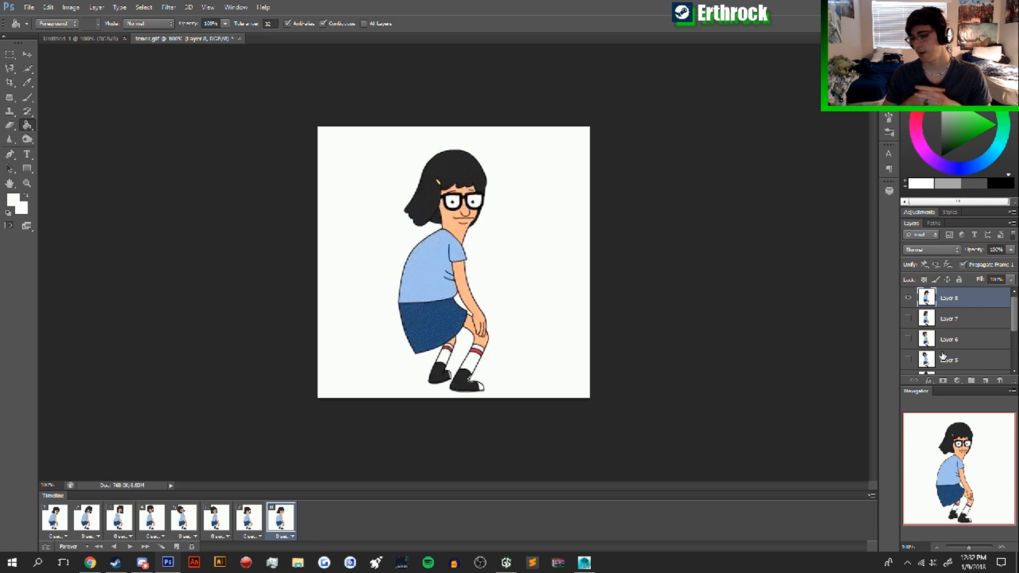
pyautogui.click(129, 548)
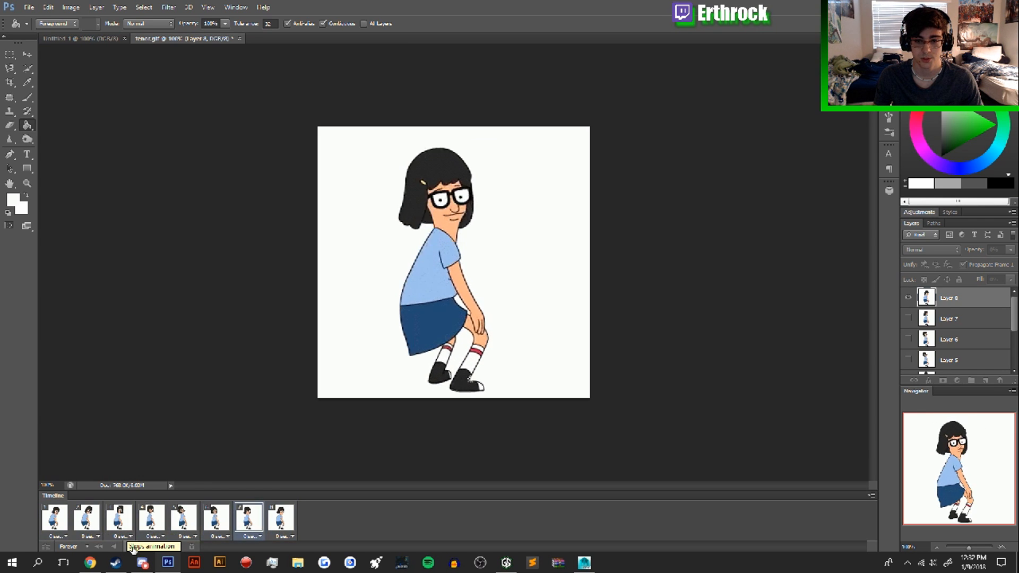
# Step: Try converting the frame animation to a video timeline and play it back
pyautogui.click(870, 495)
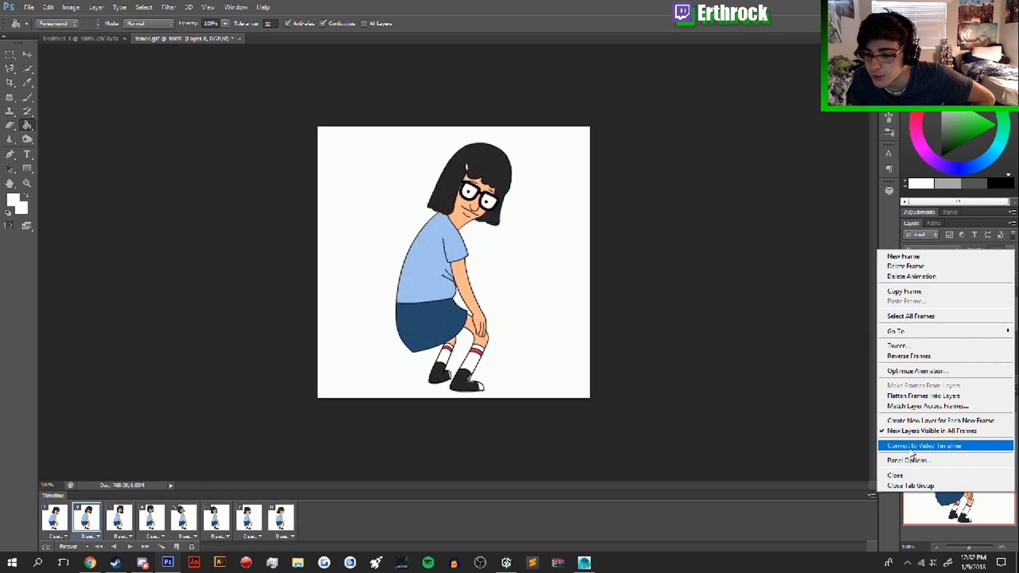
pyautogui.click(912, 446)
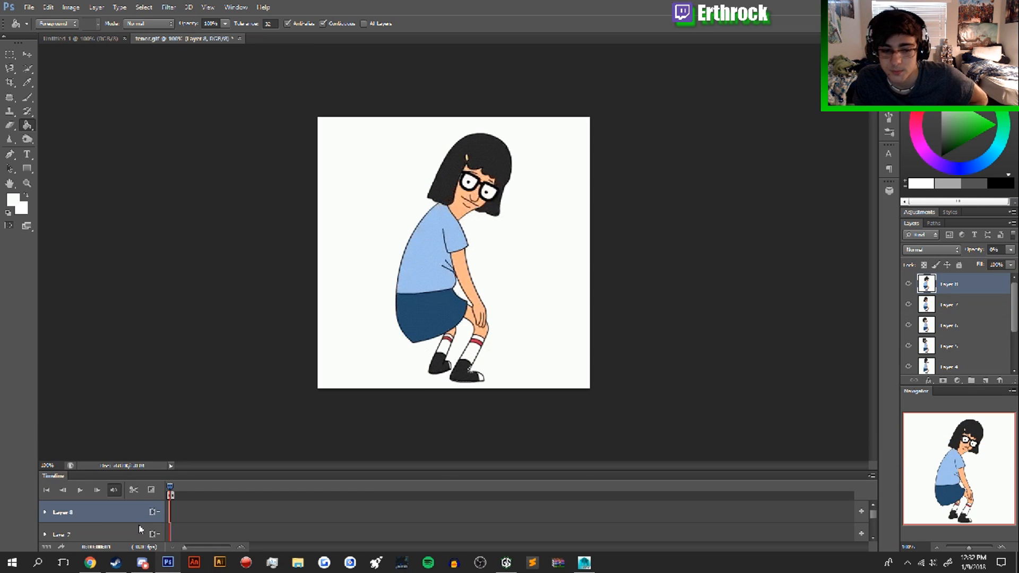
pyautogui.click(80, 490)
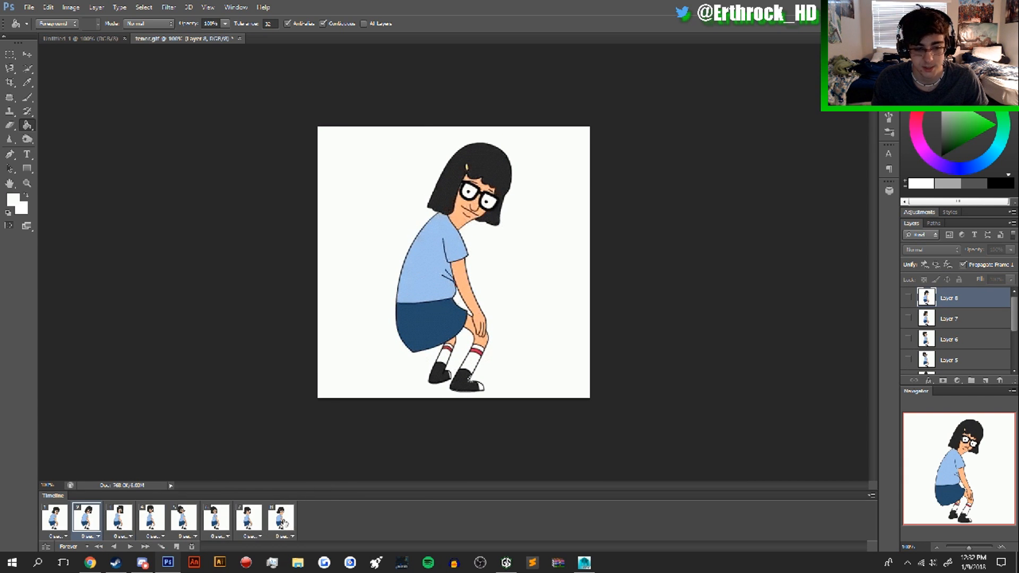
# Step: Select all eight frames and set their delay to 0.1 seconds
pyautogui.keyDown('shift'); pyautogui.click(285, 523); pyautogui.keyUp('shift')
pyautogui.click(61, 516)
pyautogui.keyDown('shift'); pyautogui.click(283, 531); pyautogui.keyUp('shift')
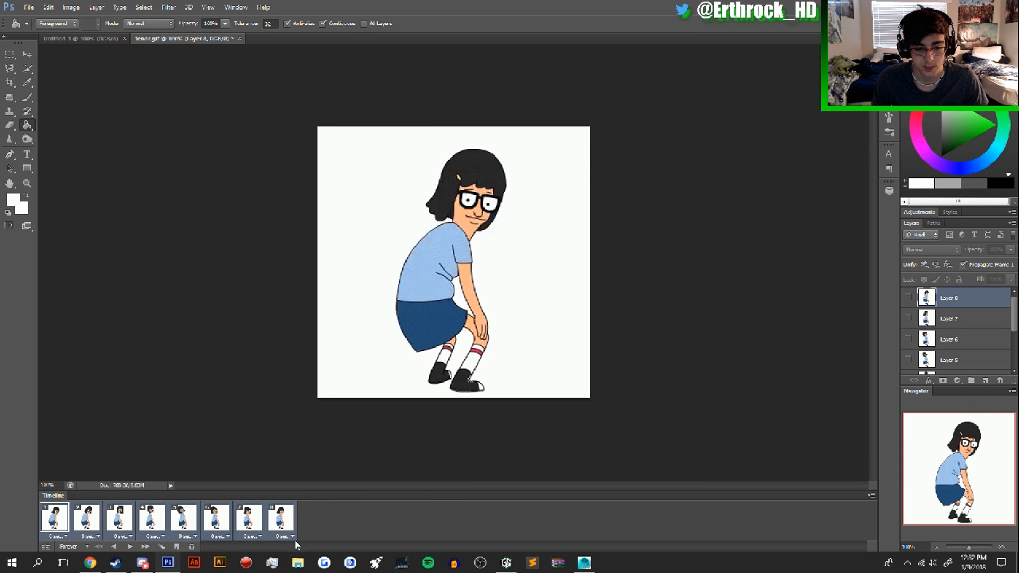
pyautogui.click(292, 536)
pyautogui.click(289, 422)
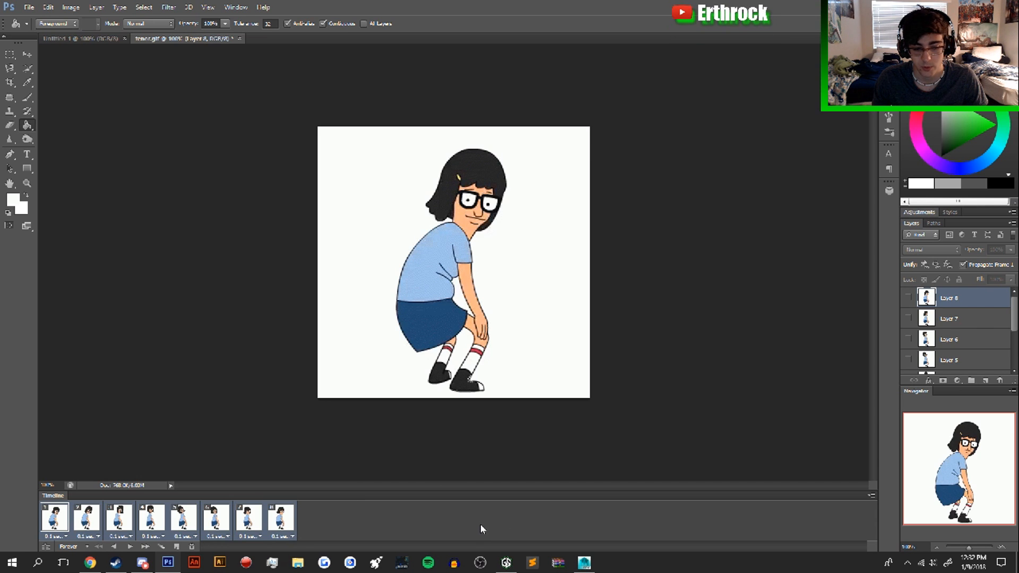
# Step: Test the 0.1-second frames as a video timeline, then undo the conversion
pyautogui.click(871, 495)
pyautogui.click(918, 449)
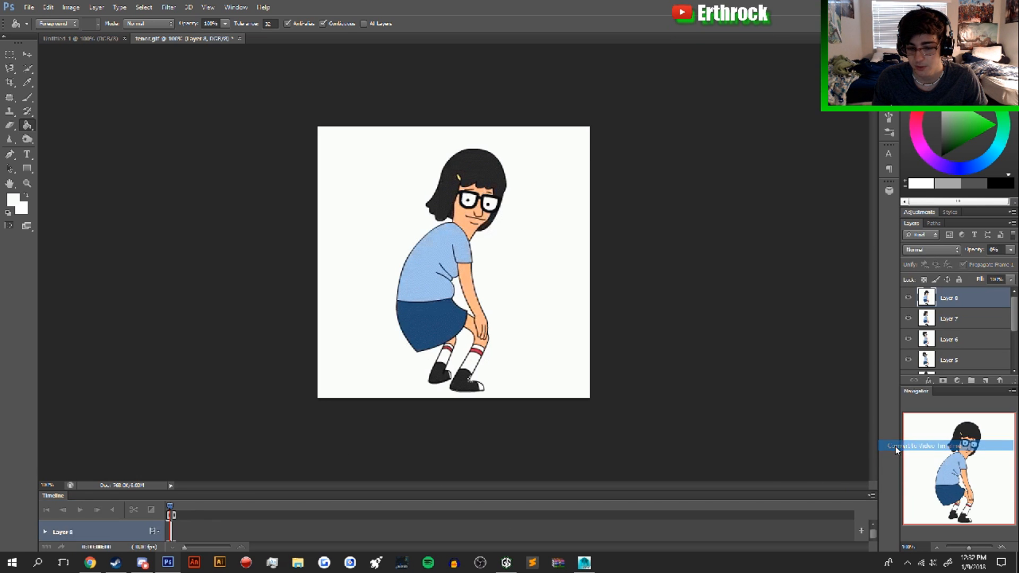
pyautogui.click(78, 491)
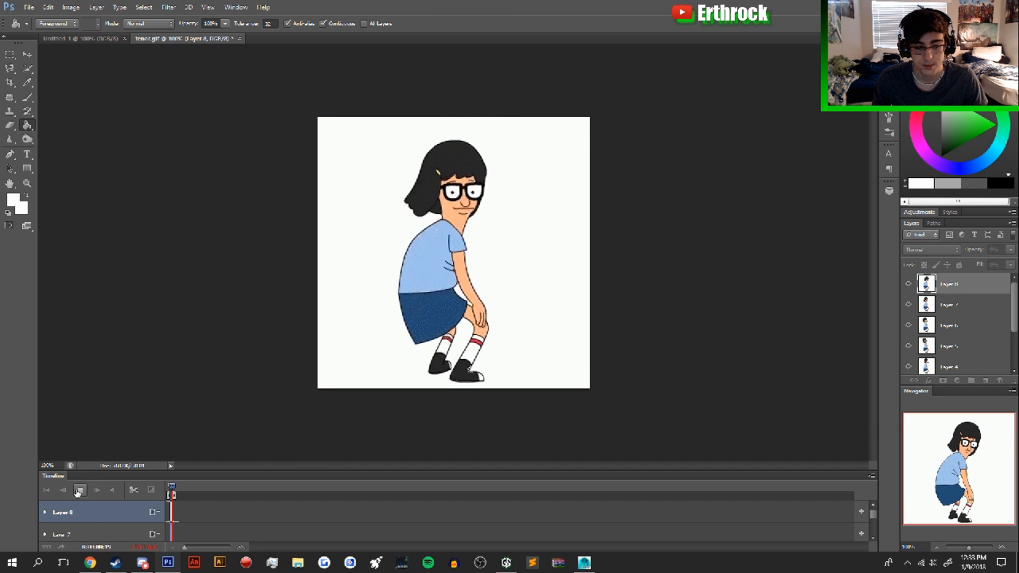
pyautogui.click(79, 491)
pyautogui.hotkey('ctrl', 'z')
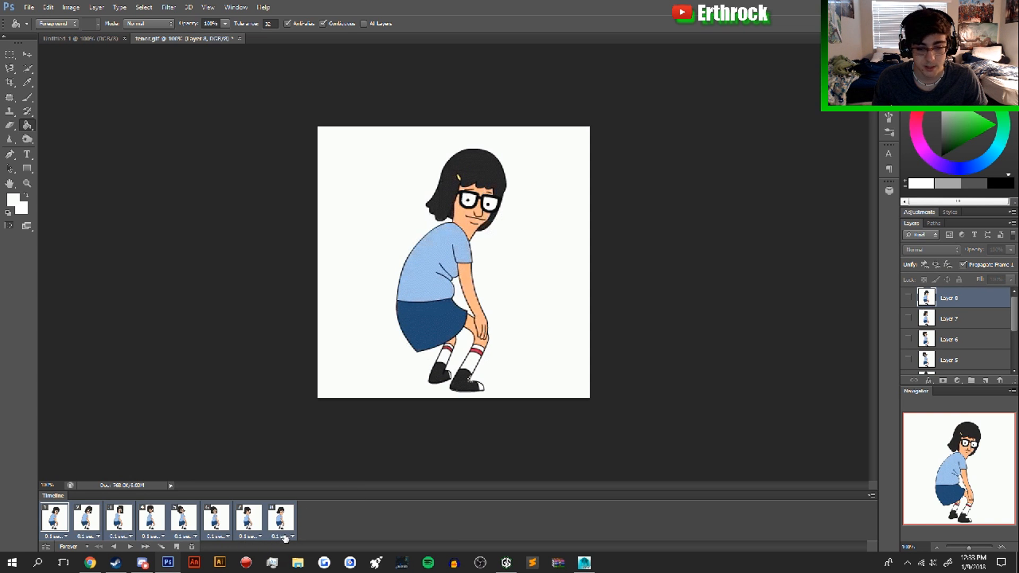
# Step: Set all selected frames to no delay and convert the frame animation to a video timeline
pyautogui.click(285, 538)
pyautogui.click(300, 411)
pyautogui.click(46, 547)
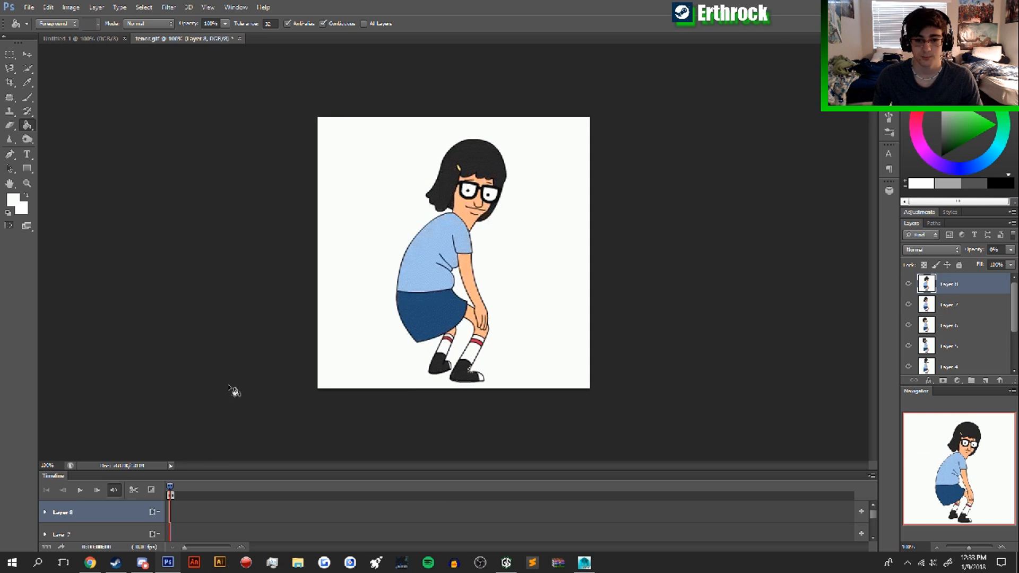
# Step: Play back the video timeline once and set its frame rate to 60 fps
pyautogui.click(79, 490)
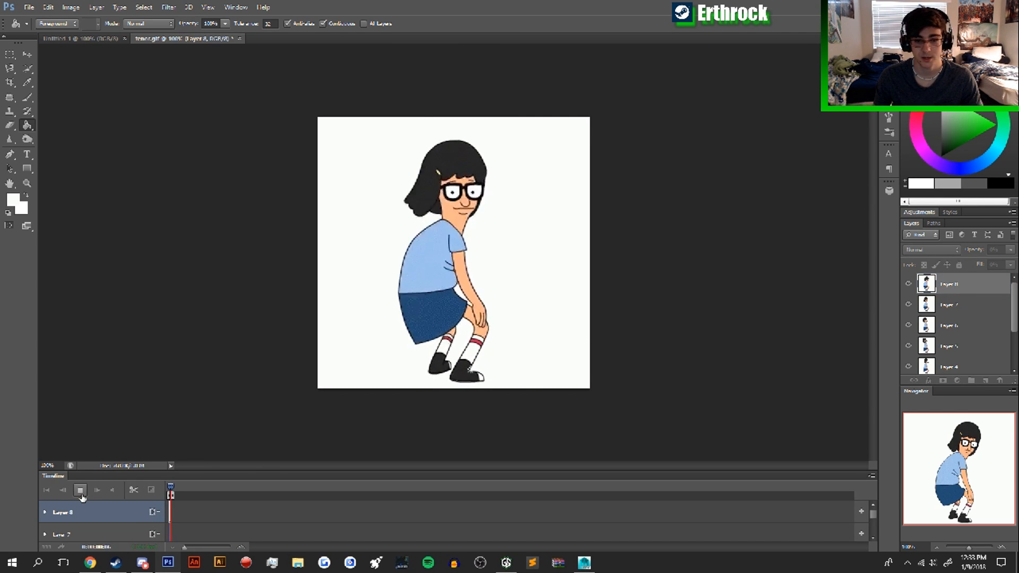
pyautogui.click(80, 490)
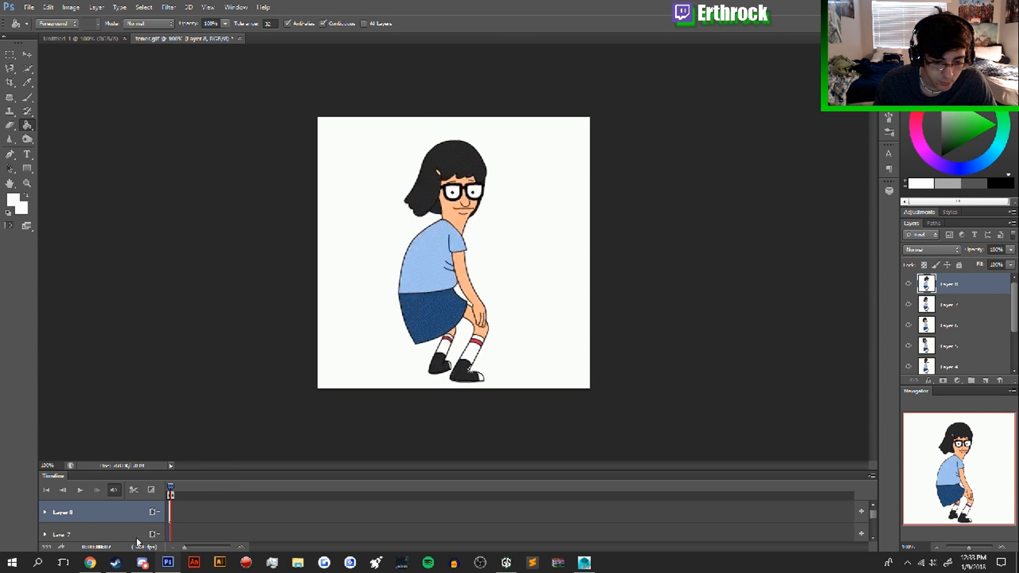
pyautogui.click(872, 476)
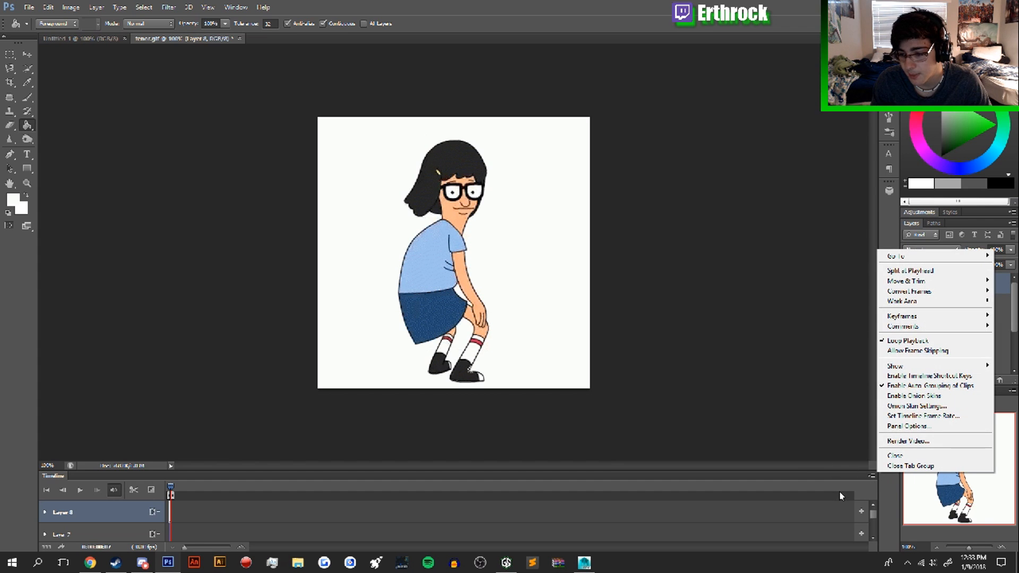
pyautogui.click(929, 416)
pyautogui.click(459, 193)
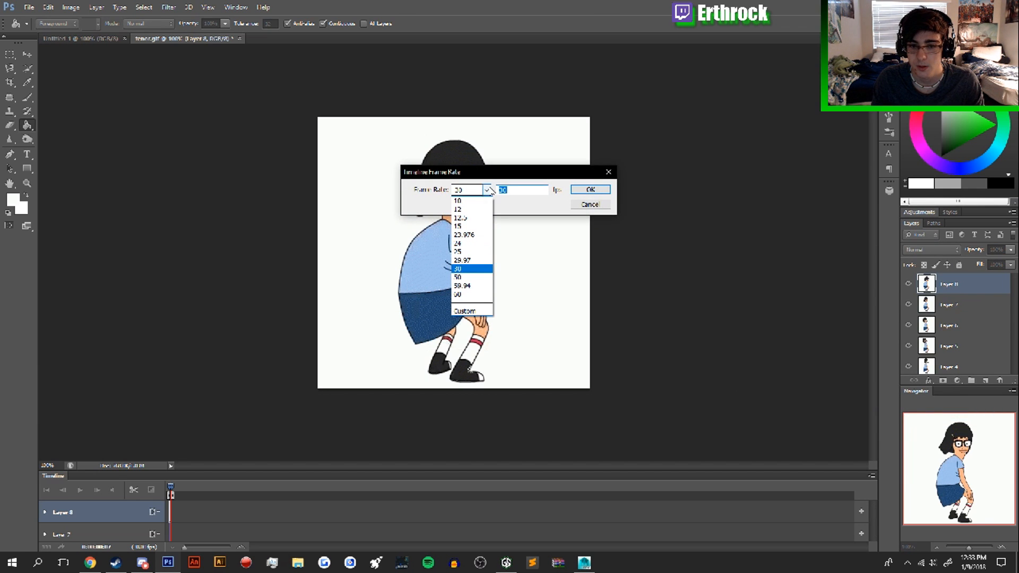
pyautogui.click(472, 291)
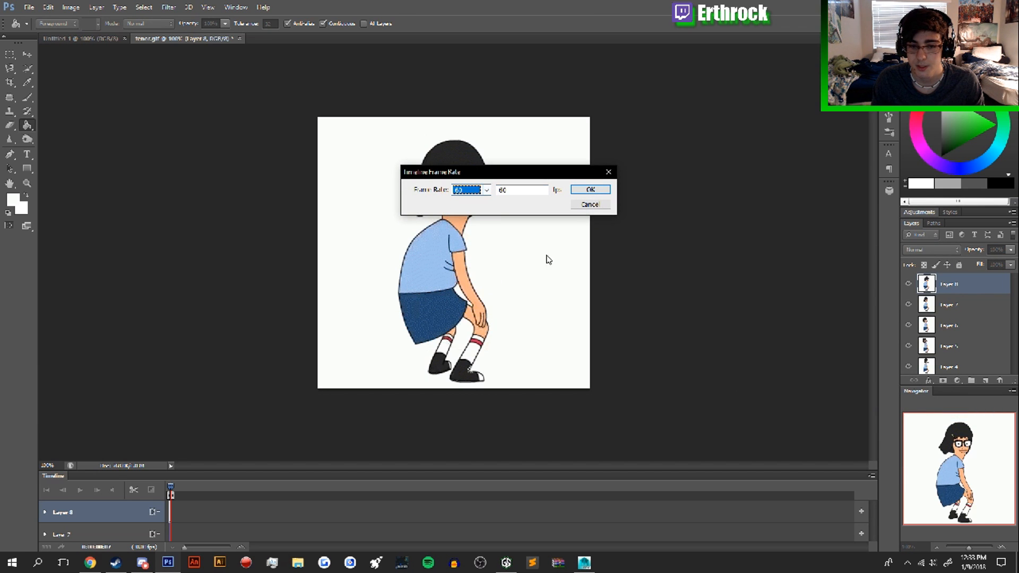
pyautogui.click(608, 191)
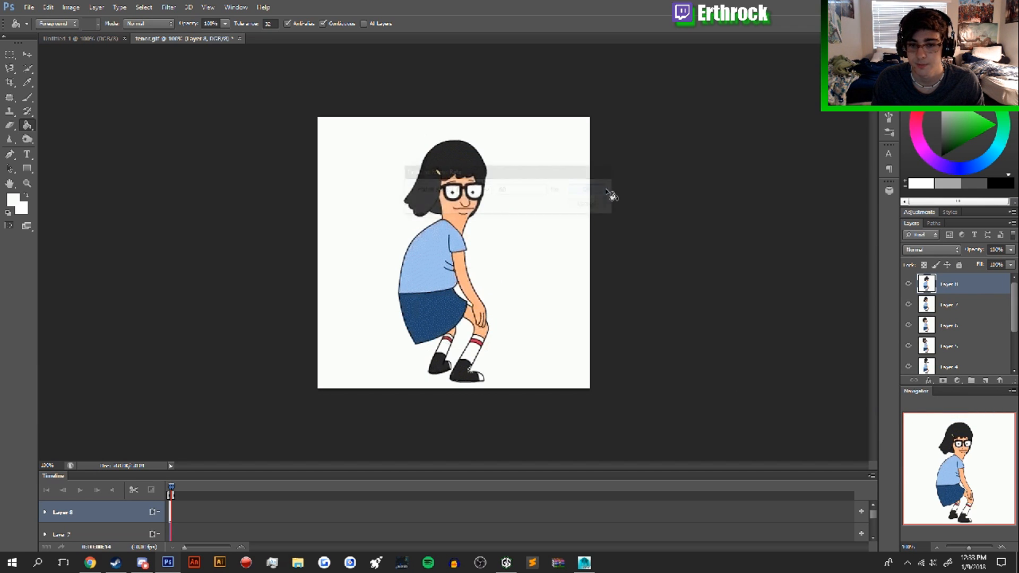
# Step: Play back the timeline at the new frame rate to check the animation speed
pyautogui.click(79, 490)
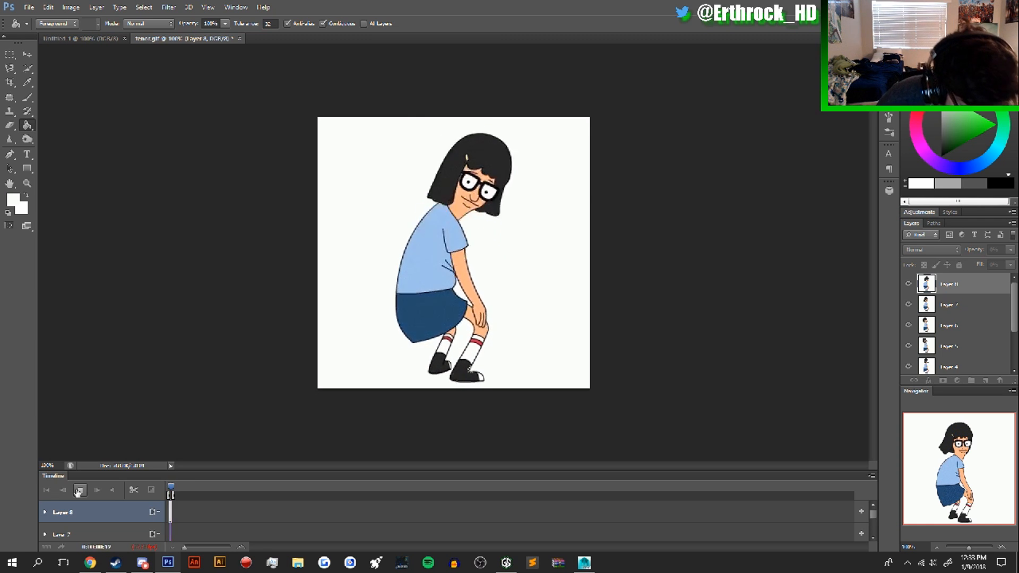
pyautogui.click(80, 491)
pyautogui.click(80, 490)
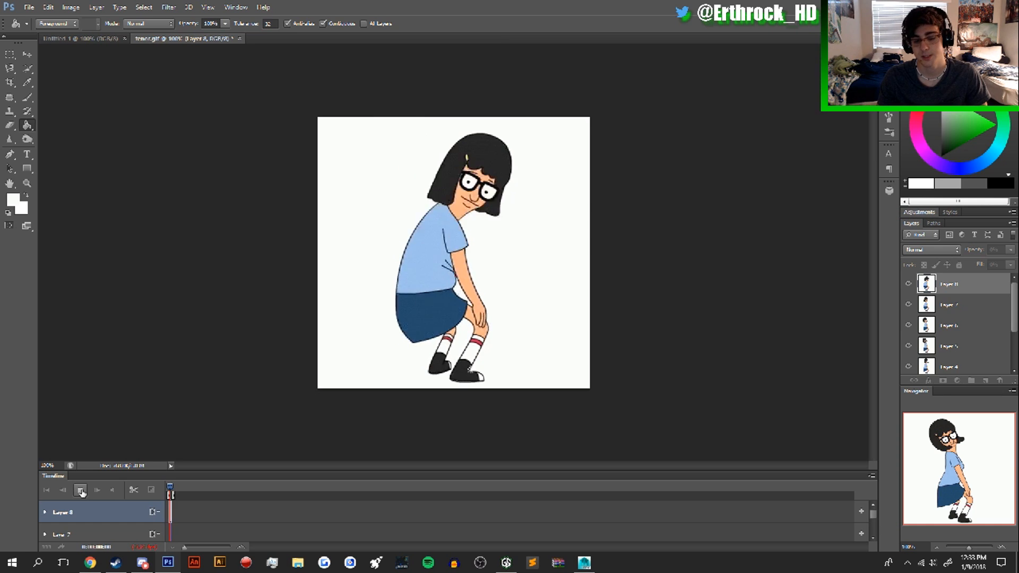
pyautogui.click(80, 490)
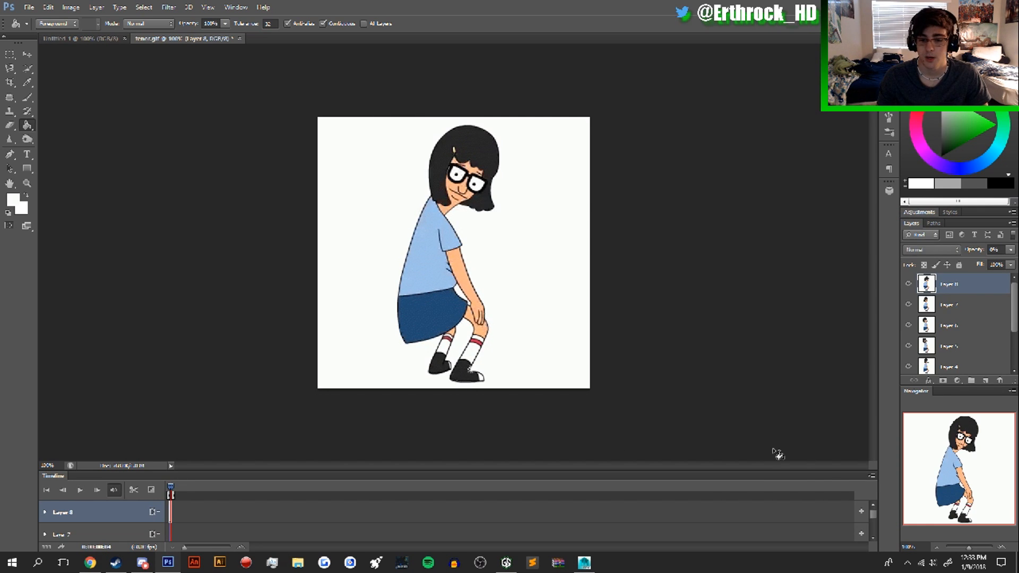
pyautogui.click(869, 477)
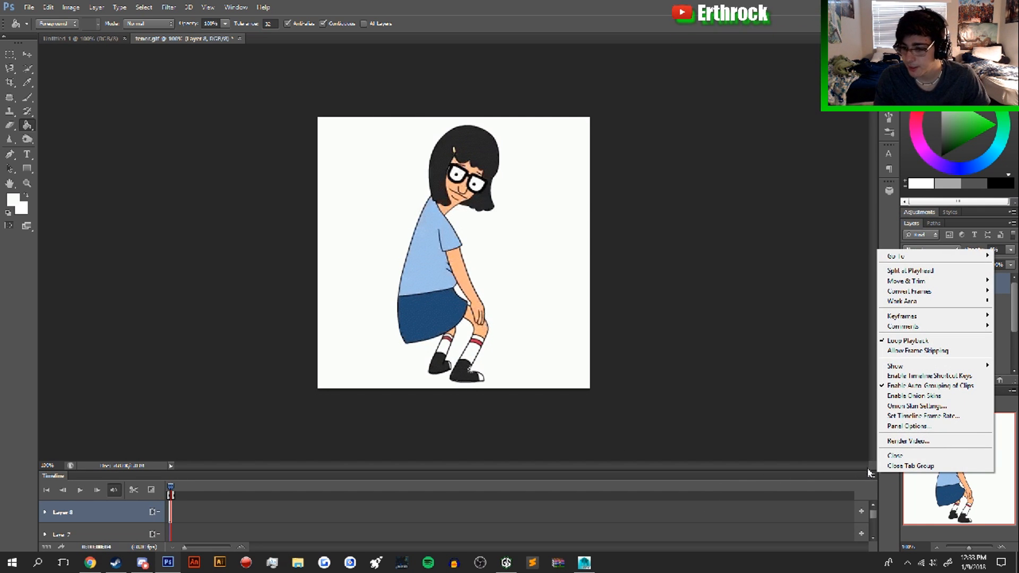
pyautogui.click(855, 483)
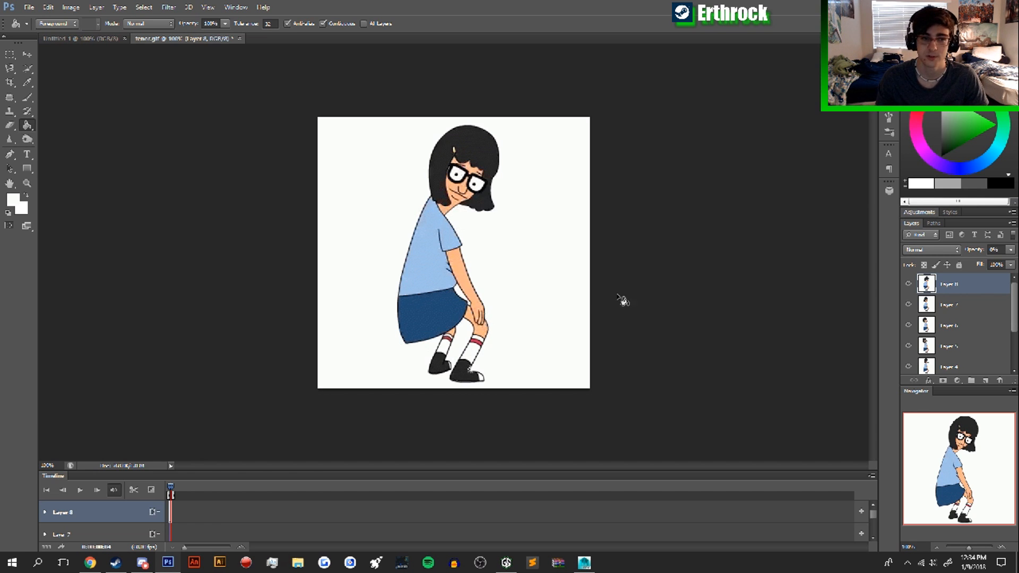
# Step: Start a Save for Web export as GIF and set its looping option to Forever
pyautogui.click(30, 6)
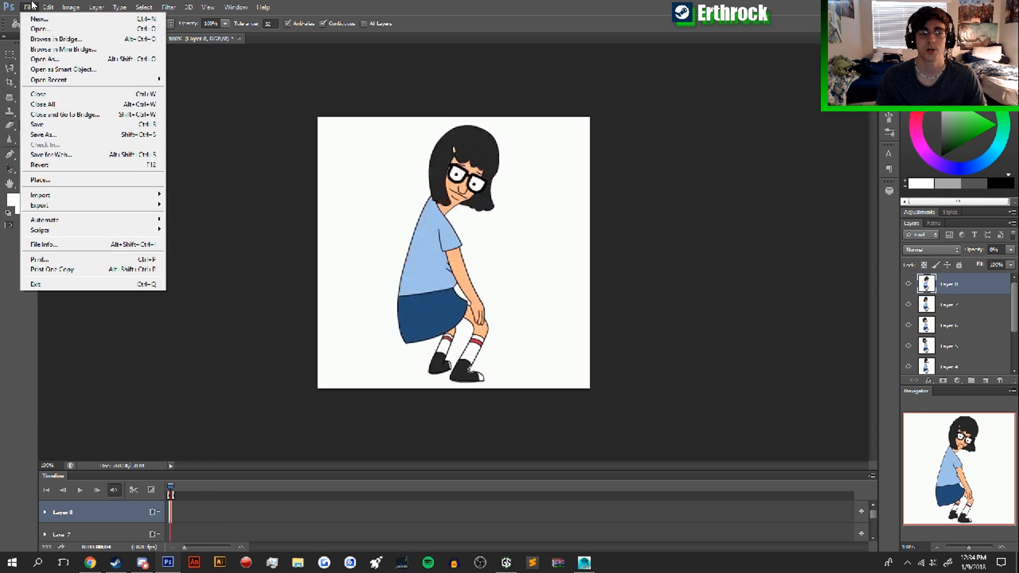
pyautogui.click(58, 154)
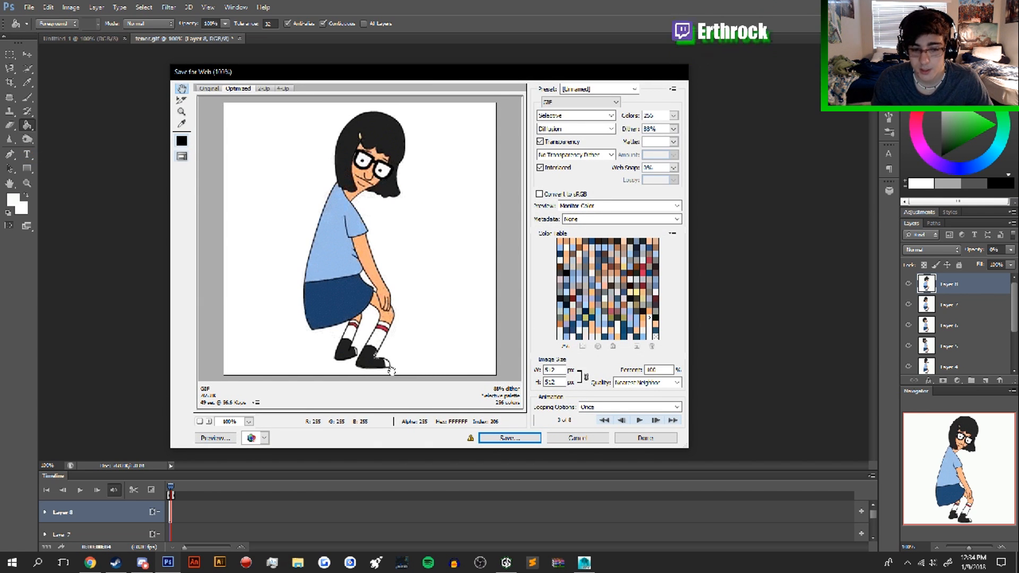
pyautogui.click(624, 407)
pyautogui.click(624, 422)
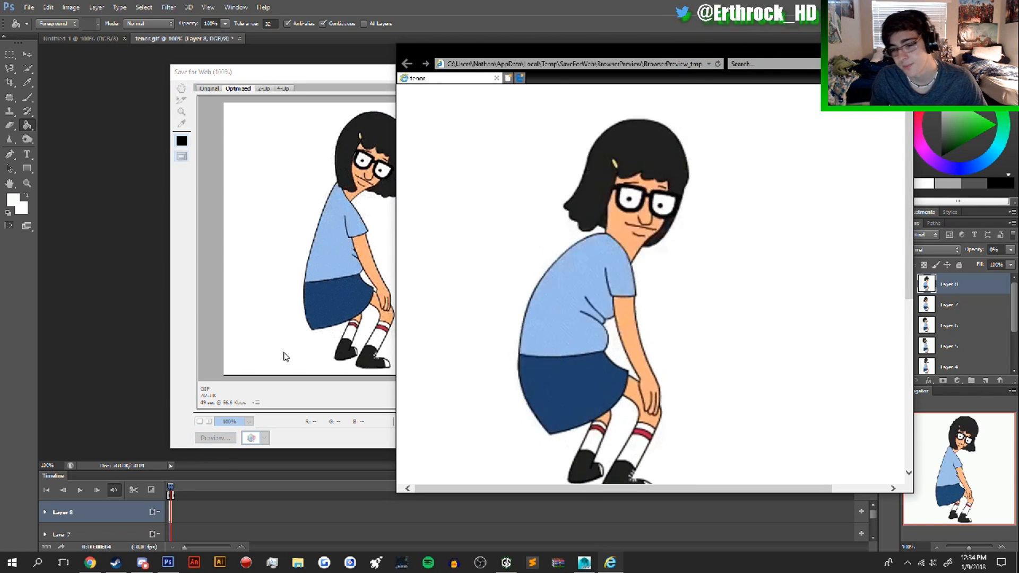
# Step: Examine the looping GIF and its format, dimensions and size in the browser preview, and close the preview
pyautogui.scroll(-5, 663, 178)
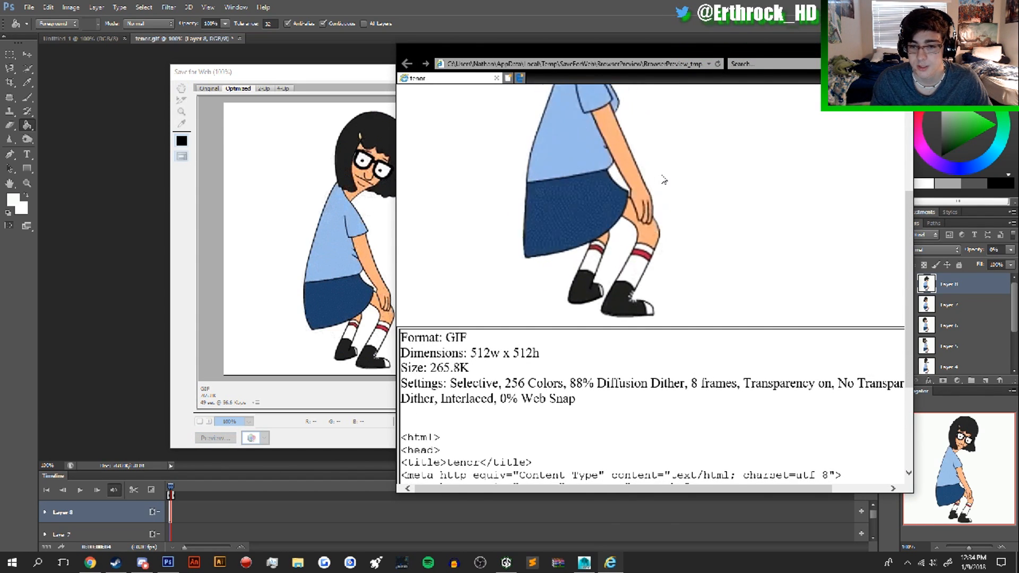
pyautogui.scroll(5, 663, 179)
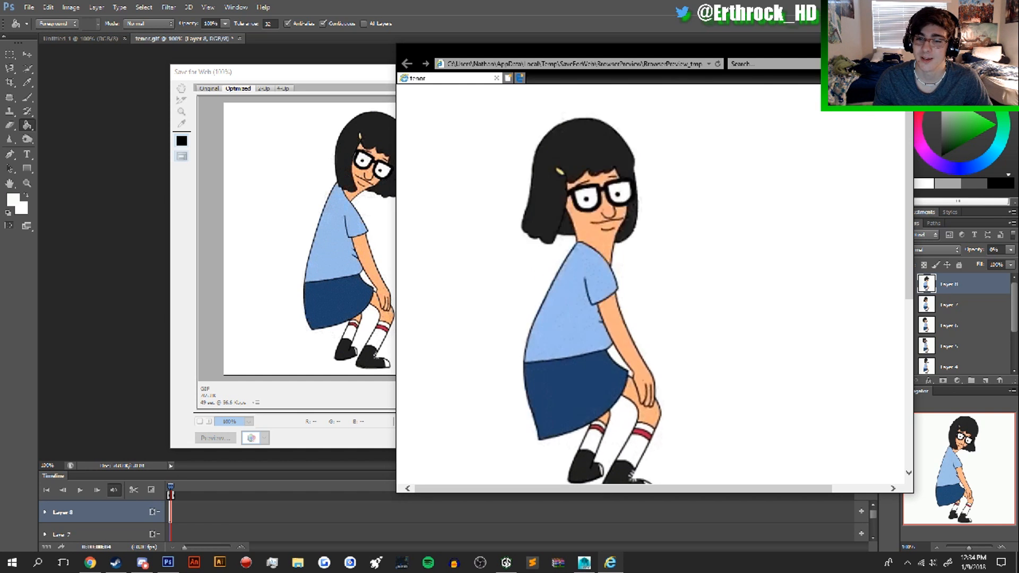
pyautogui.hotkey('alt', 'F4')
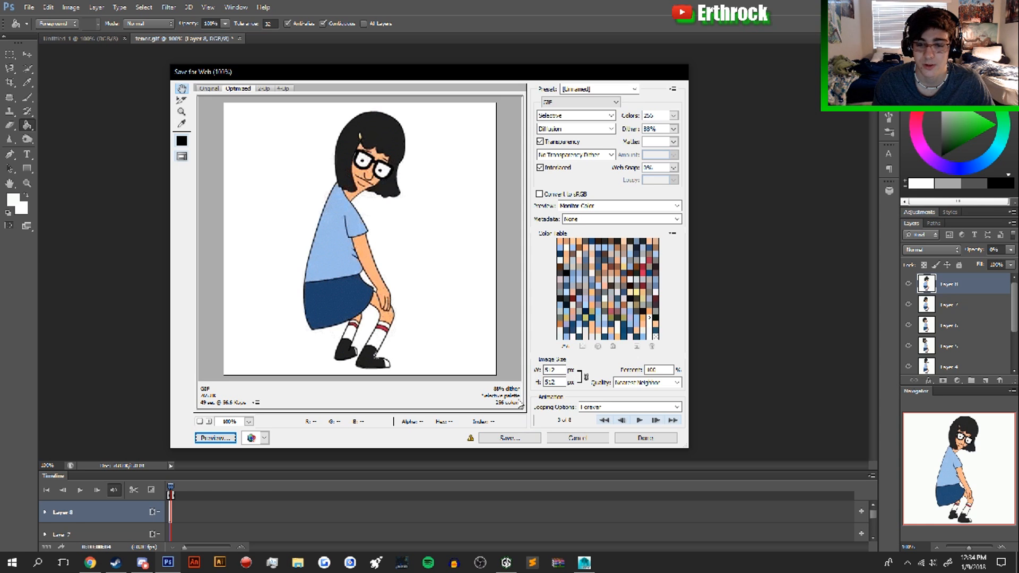
# Step: Save the optimized GIF as tenor on the Desktop, replacing the existing file, and quit Photoshop without saving the document
pyautogui.click(508, 437)
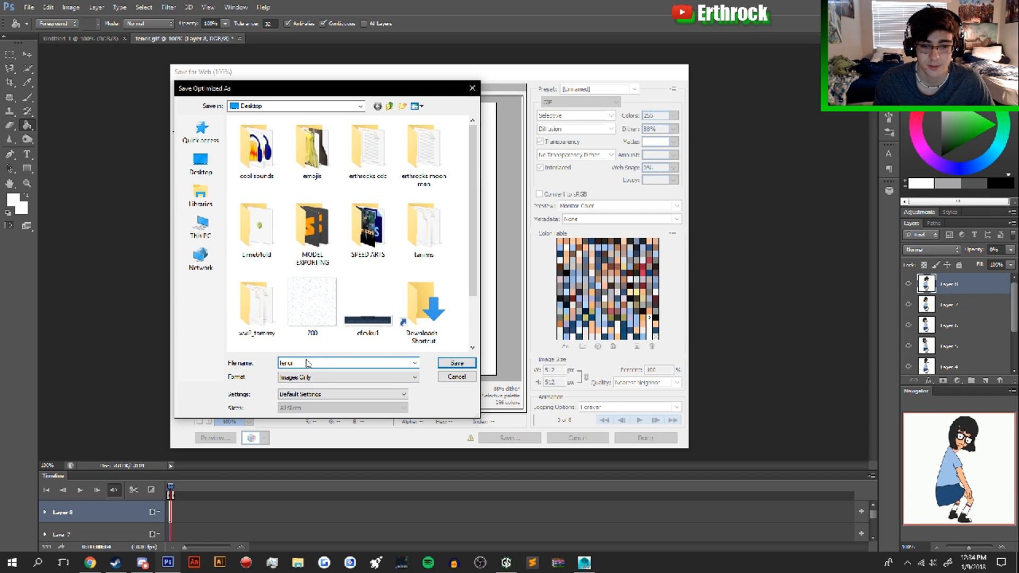
pyautogui.click(362, 383)
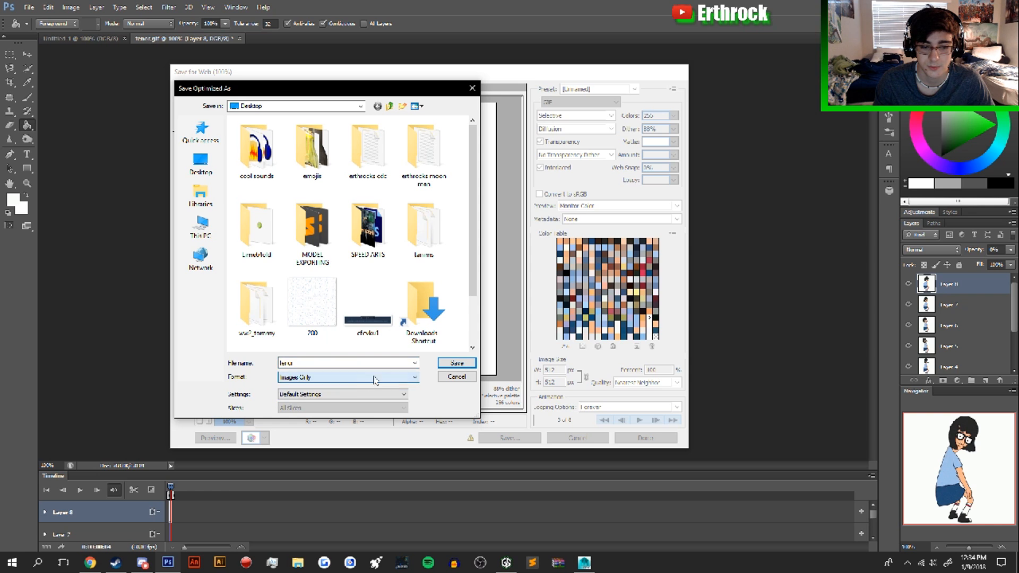
pyautogui.click(457, 364)
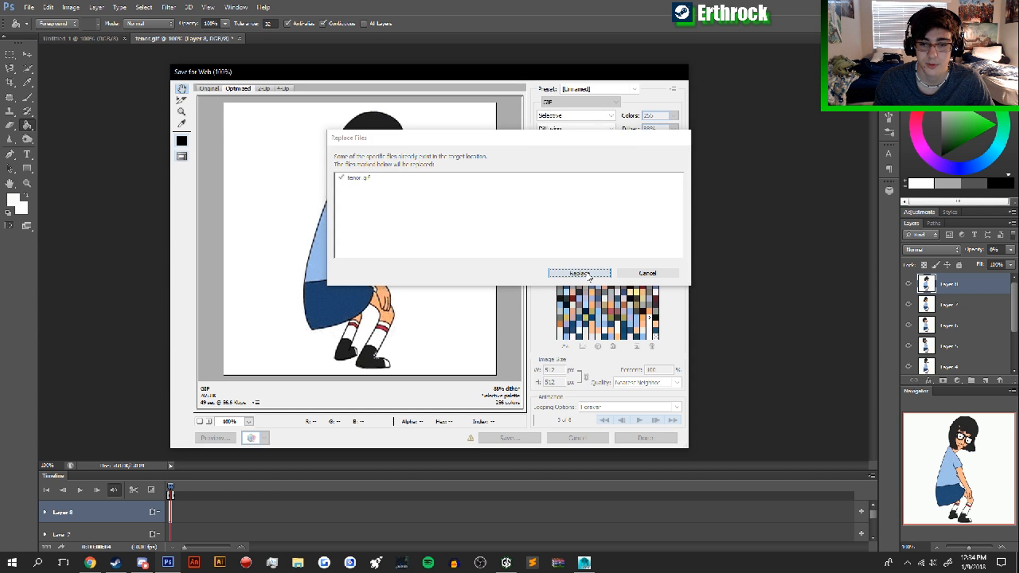
pyautogui.click(580, 275)
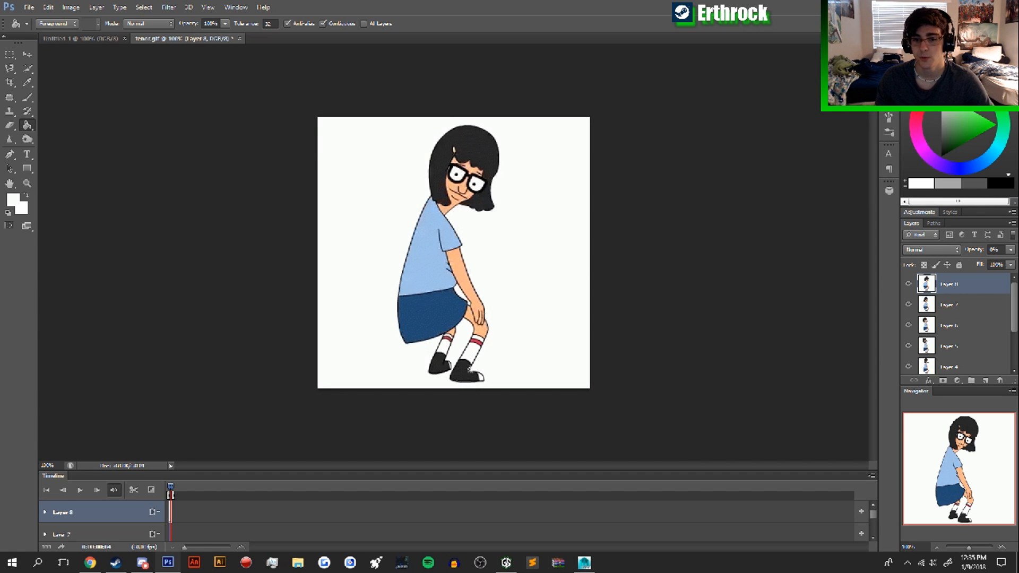
pyautogui.click(1007, 6)
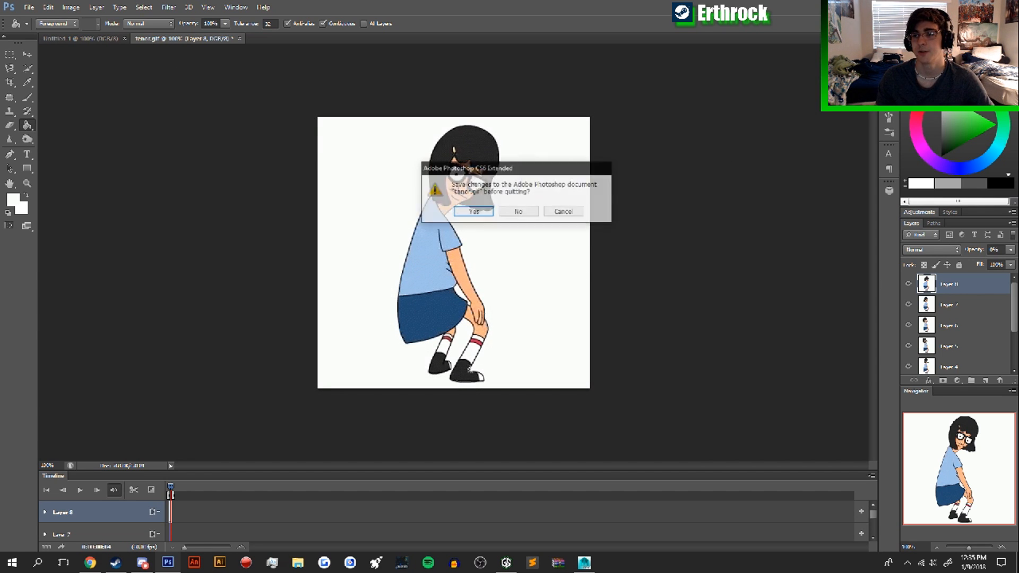
pyautogui.click(519, 212)
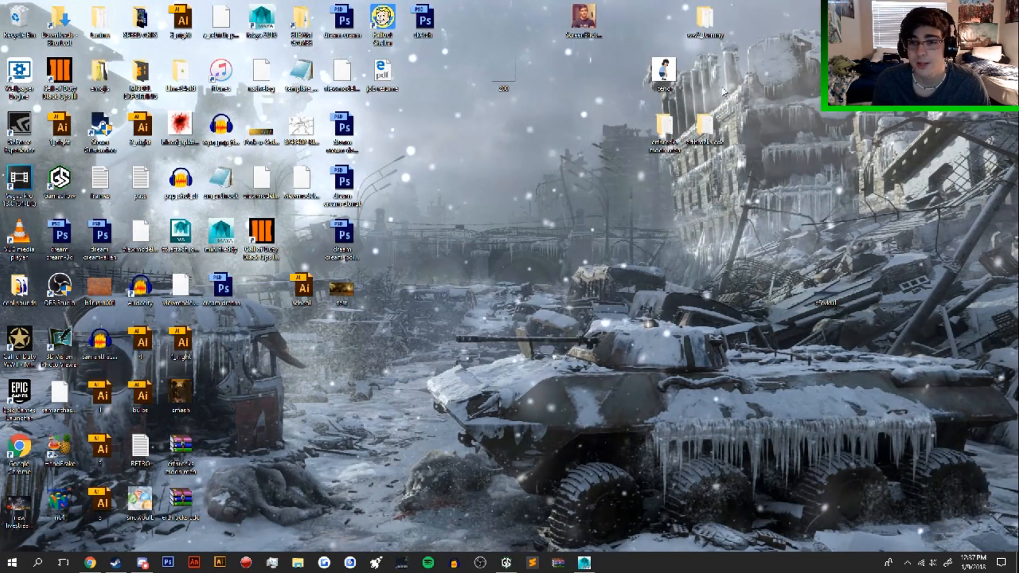
# Step: Switch to the Black Ops III Mod Tools Launcher and start publishing the zm_test map
pyautogui.doubleClick(152, 79)
pyautogui.click(263, 170)
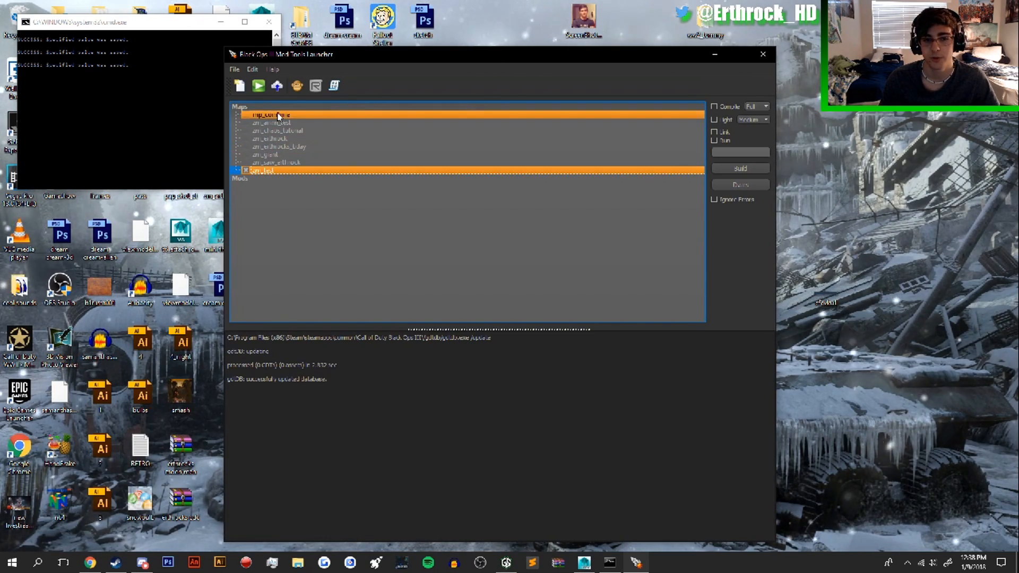
pyautogui.click(276, 86)
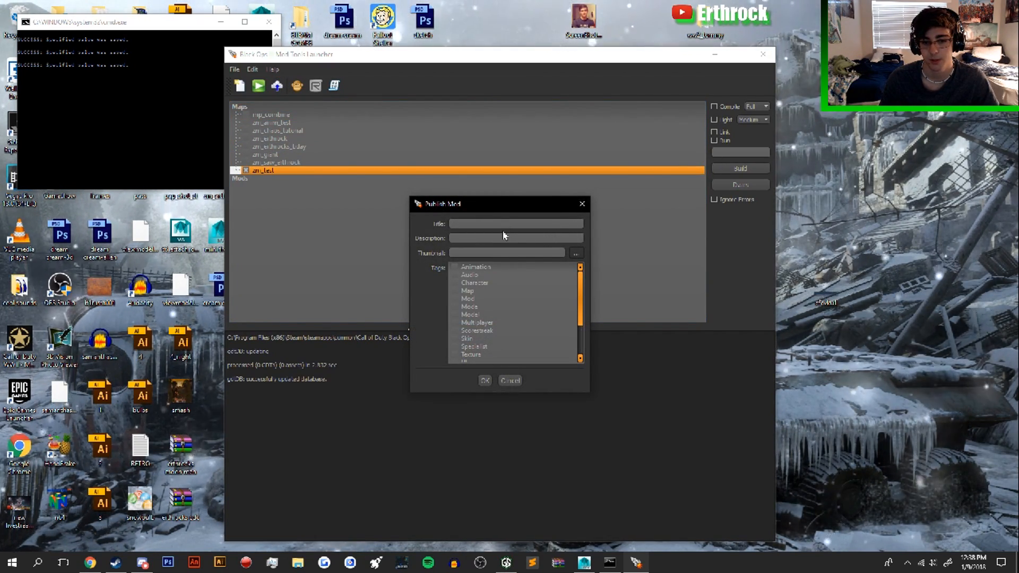
# Step: Enter "test" as both the title and the description of the mod being published
pyautogui.write('test')
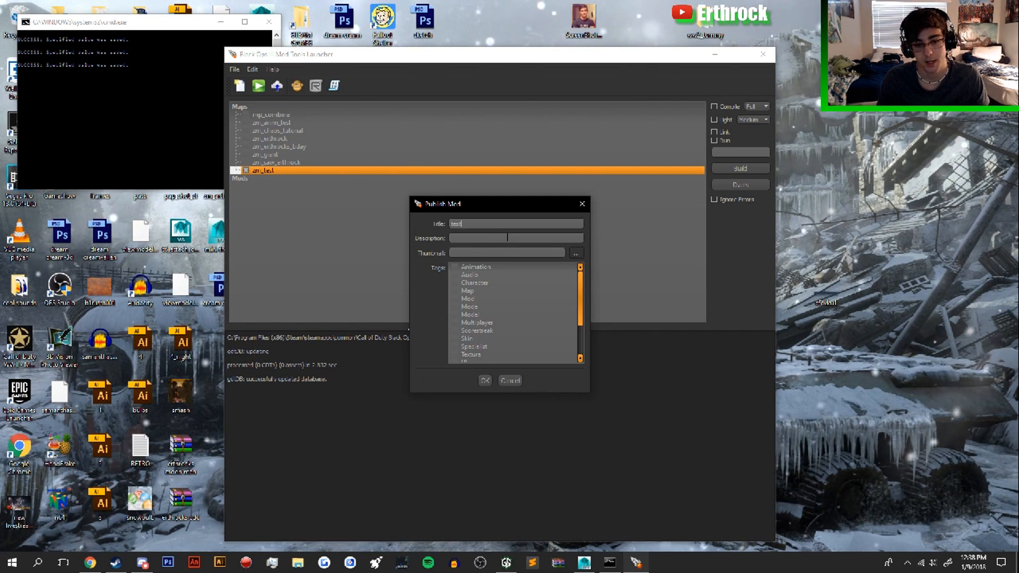
pyautogui.click(478, 239)
pyautogui.write('test')
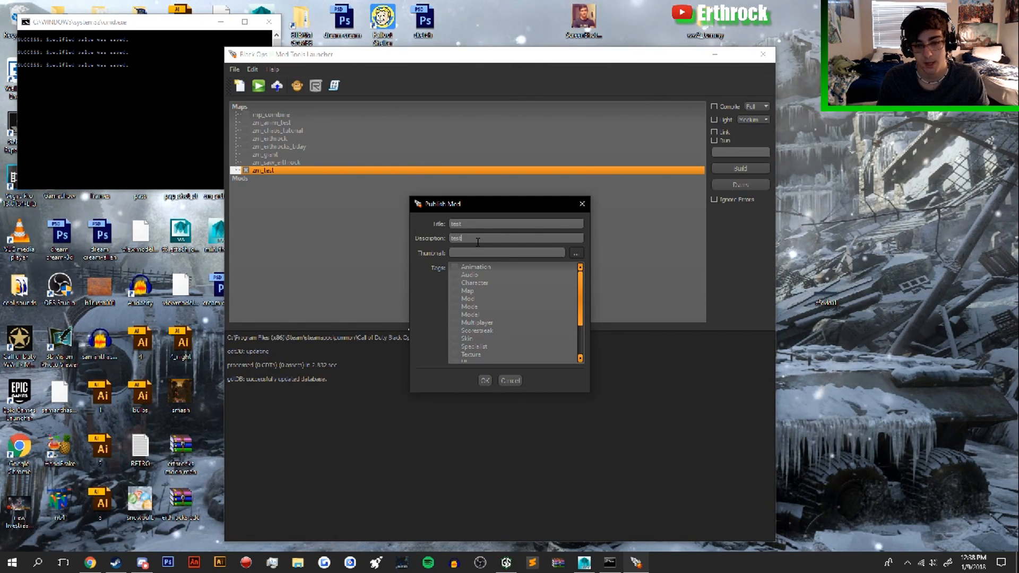
# Step: Set the tenor GIF from the Desktop as the mod's thumbnail
pyautogui.click(576, 253)
pyautogui.scroll(-3, 438, 199)
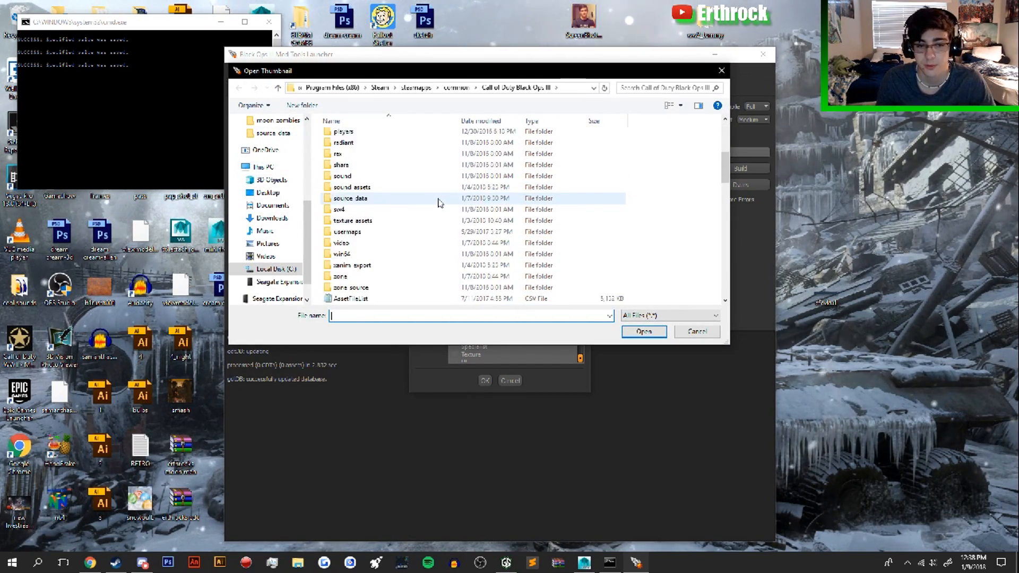
pyautogui.scroll(-10, 439, 201)
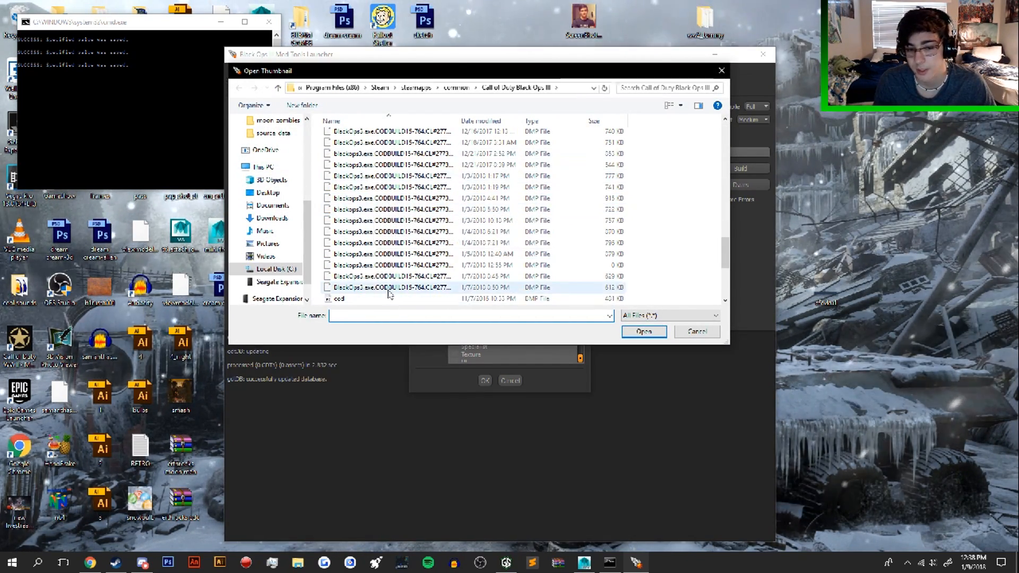
pyautogui.scroll(-3, 330, 265)
pyautogui.scroll(4, 318, 239)
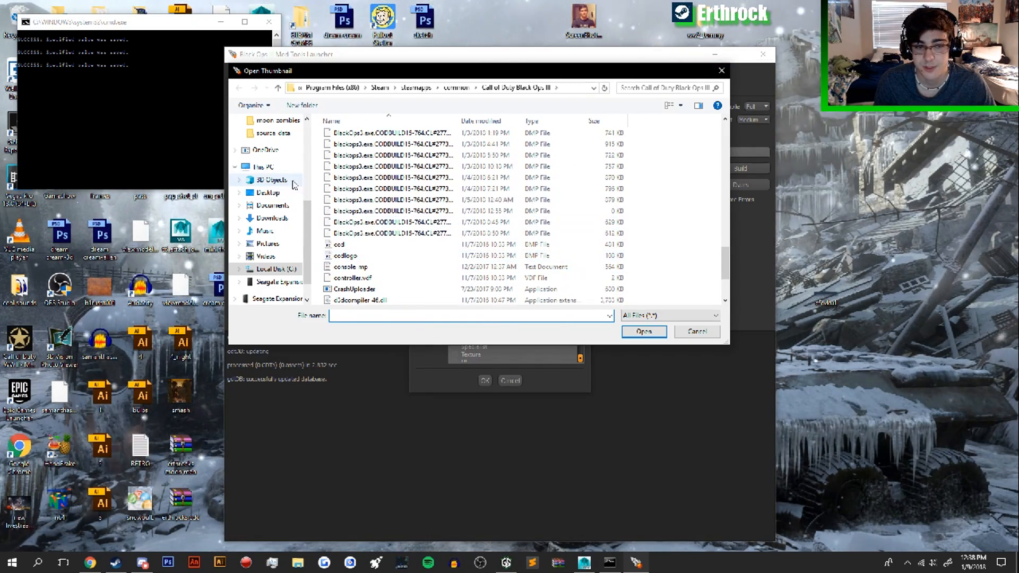
pyautogui.scroll(1, 286, 175)
pyautogui.scroll(3, 274, 167)
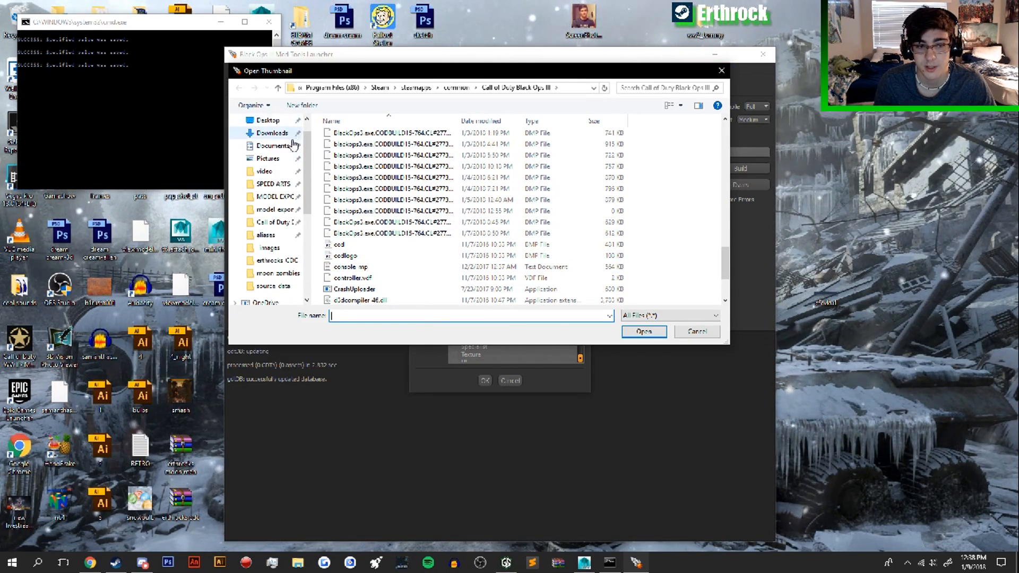
pyautogui.click(272, 121)
pyautogui.scroll(-10, 543, 240)
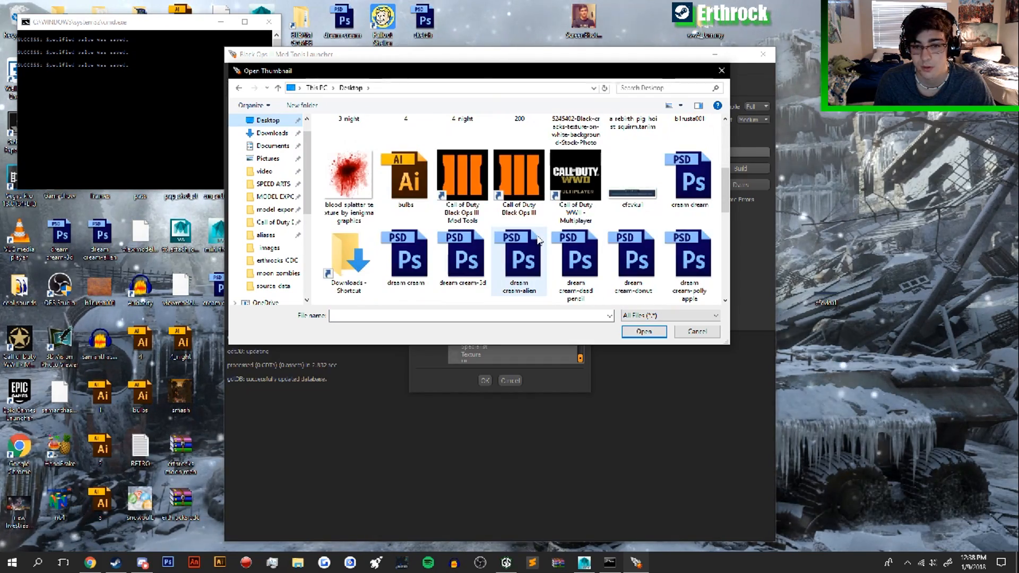
pyautogui.scroll(-3, 542, 238)
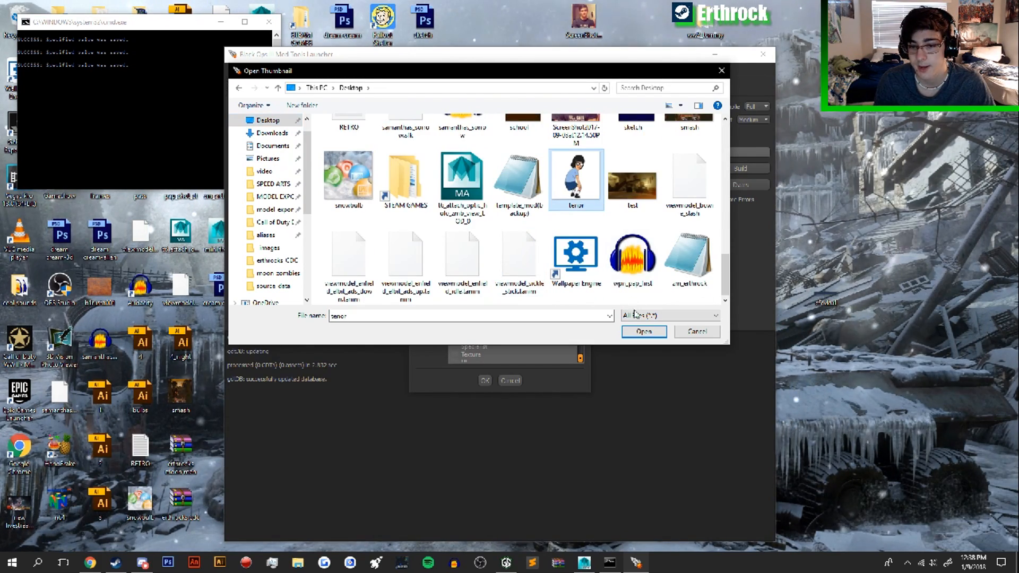
pyautogui.click(631, 332)
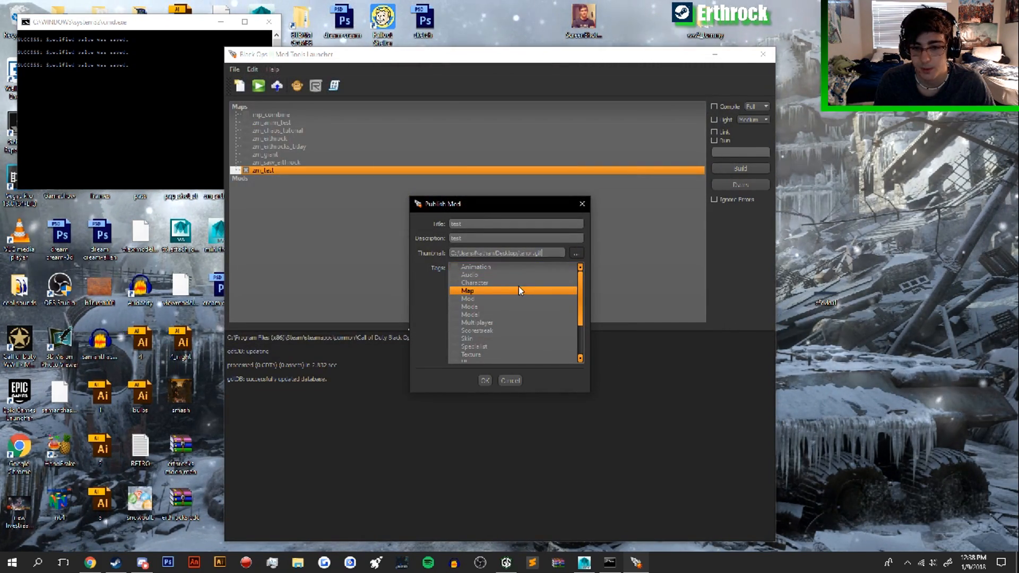
# Step: Publish the test map to the Steam Workshop and open the published item's Workshop page in Steam
pyautogui.scroll(-2, 518, 289)
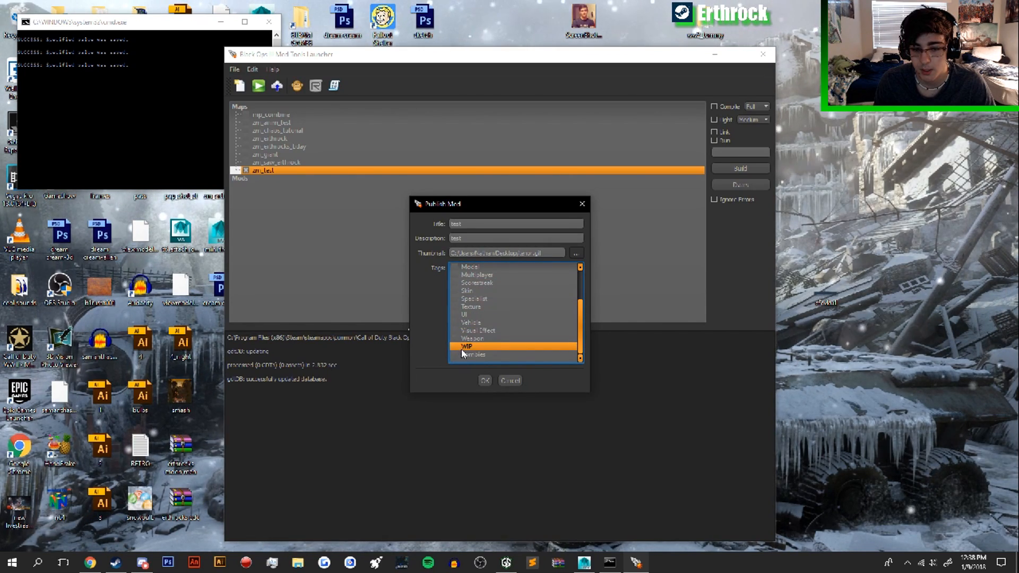
pyautogui.click(484, 381)
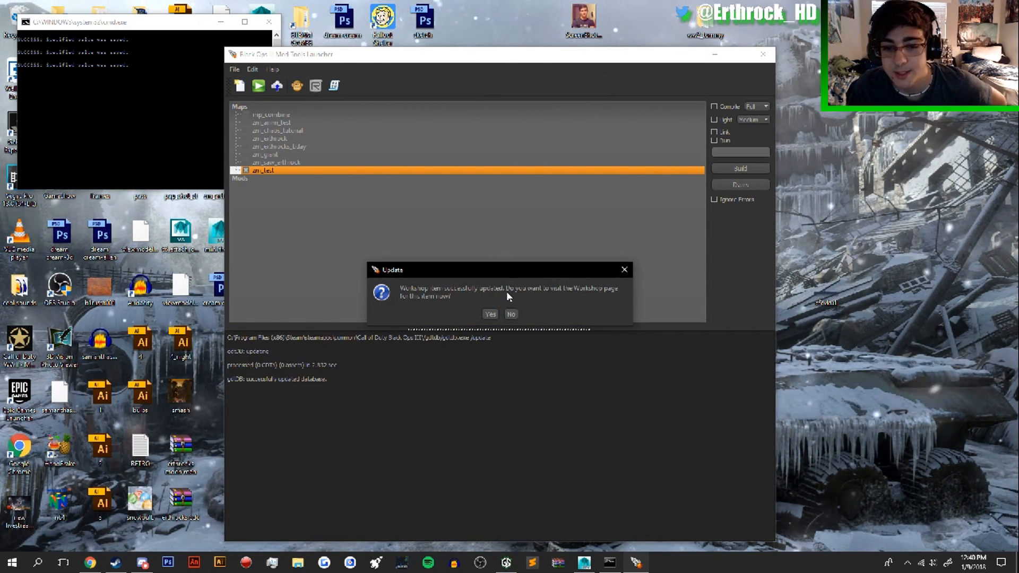
pyautogui.click(498, 314)
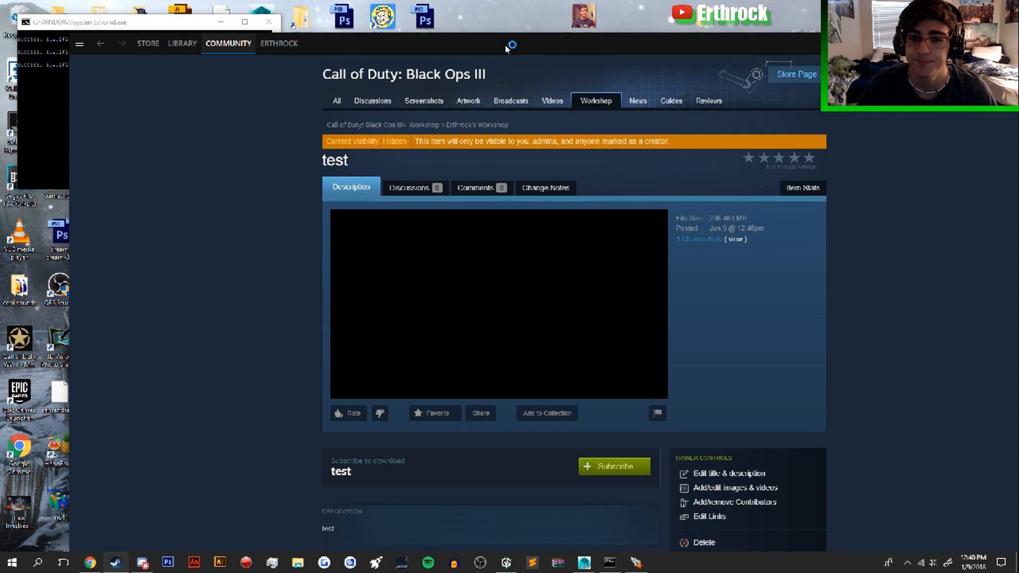
# Step: Check the animated thumbnail on the test item's Workshop page, enlarge the preview image and close the enlarged view
pyautogui.moveTo(506, 44); pyautogui.dragTo(450, 26)
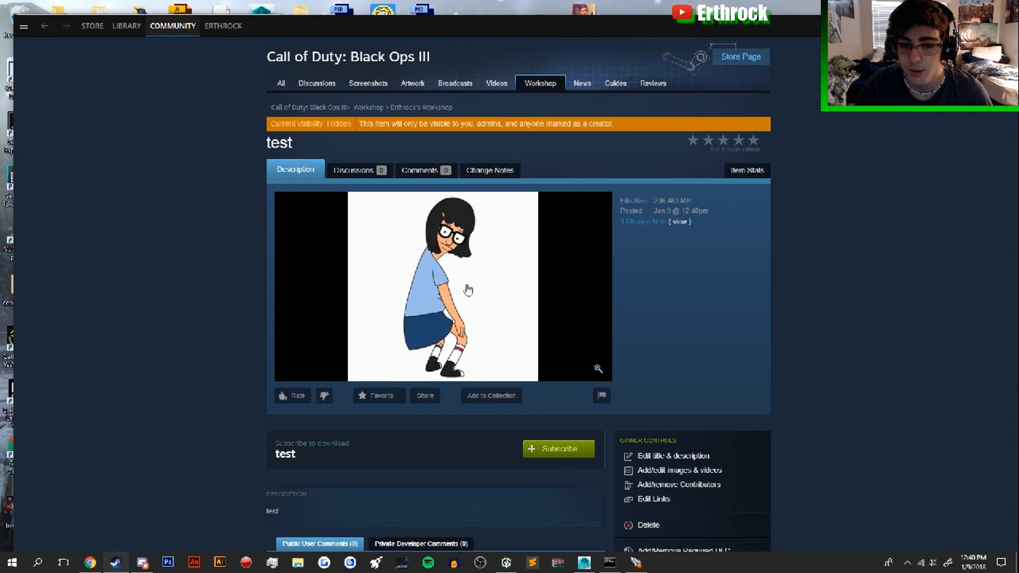
pyautogui.scroll(-1, 589, 271)
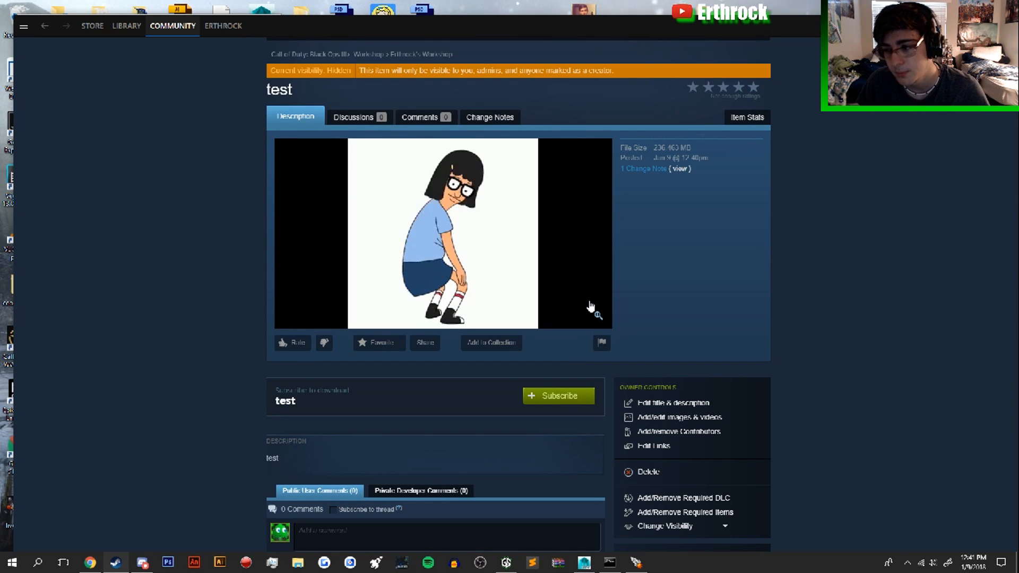
pyautogui.click(510, 306)
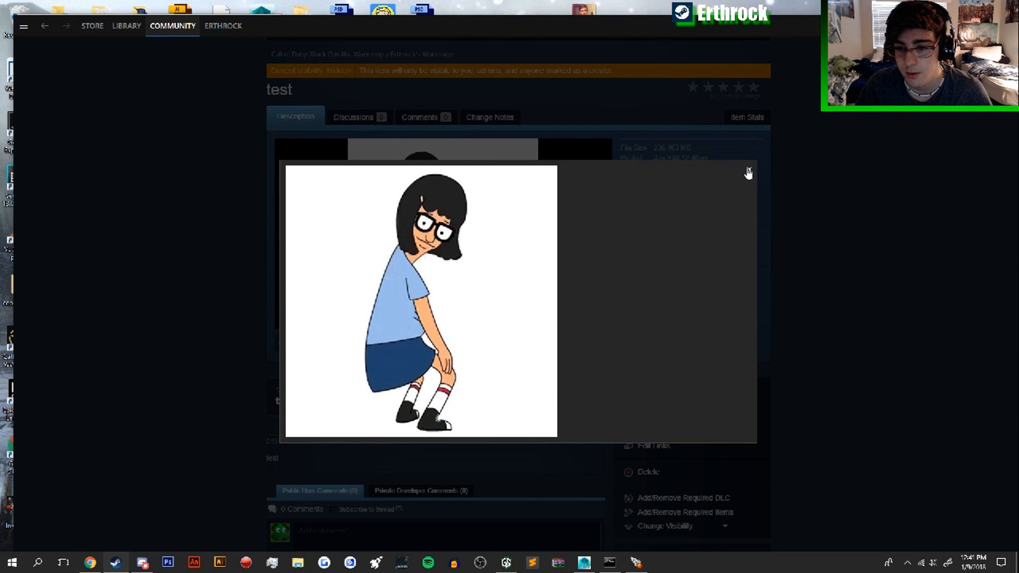
pyautogui.click(747, 171)
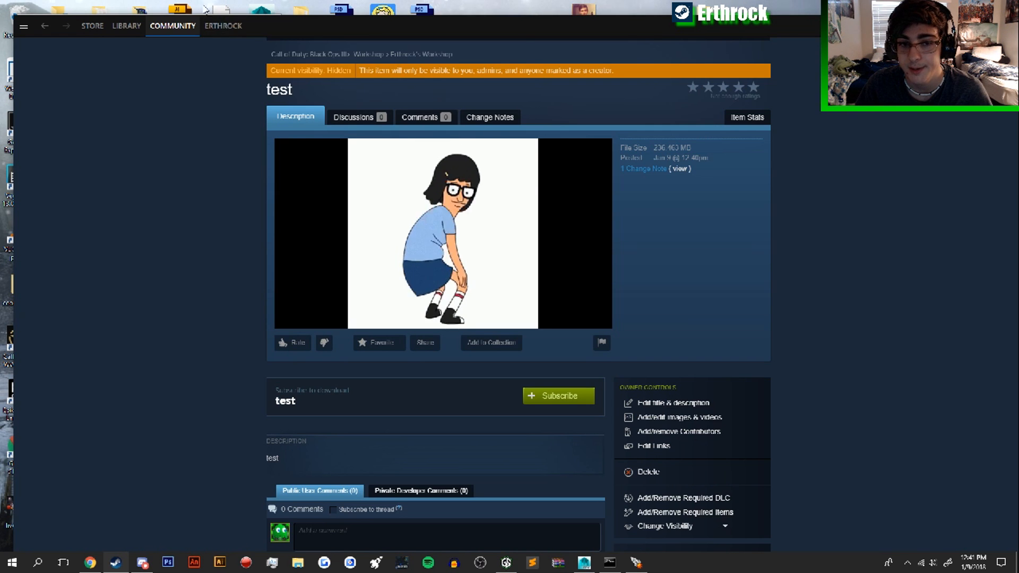
# Step: Open the account's own Black Ops III Workshop items and view the test item from there, returning to the list
pyautogui.moveTo(222, 26)
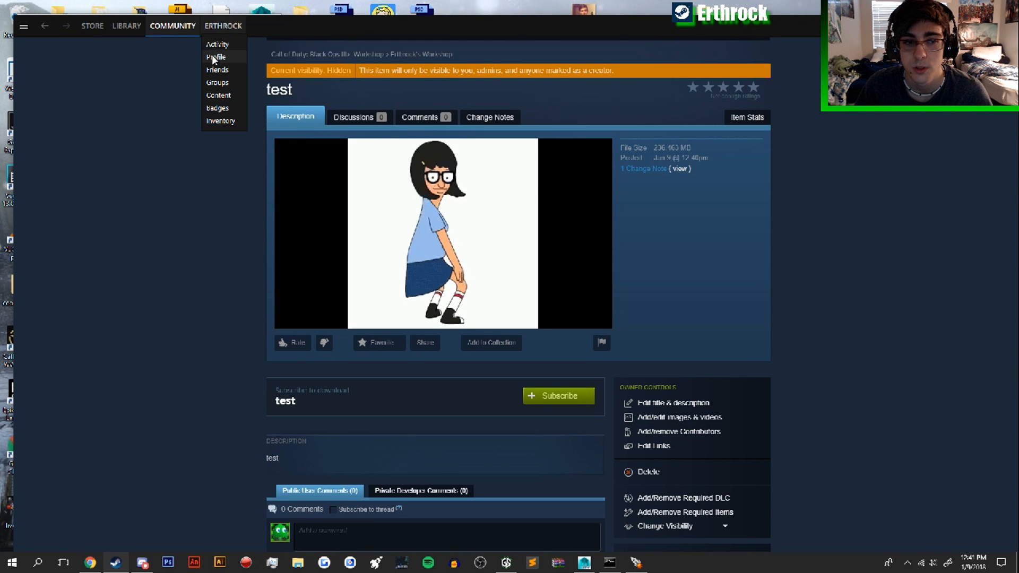
pyautogui.moveTo(126, 25)
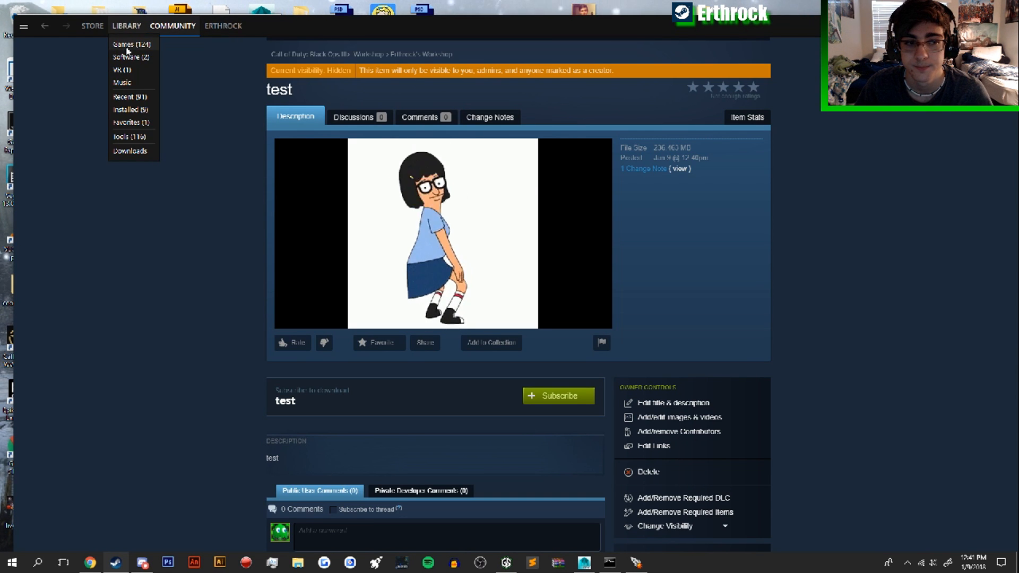
pyautogui.click(128, 45)
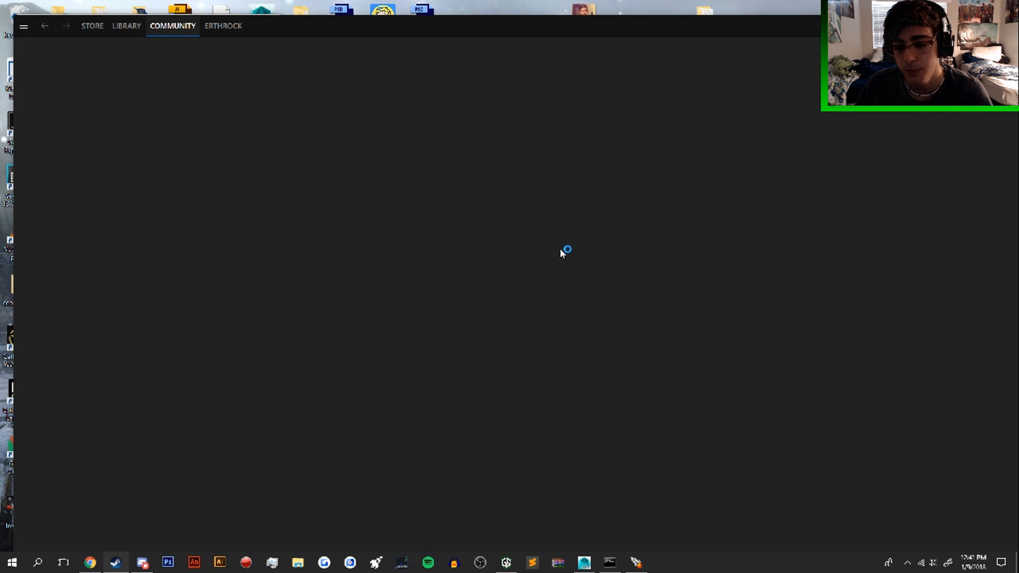
pyautogui.click(676, 253)
pyautogui.click(677, 269)
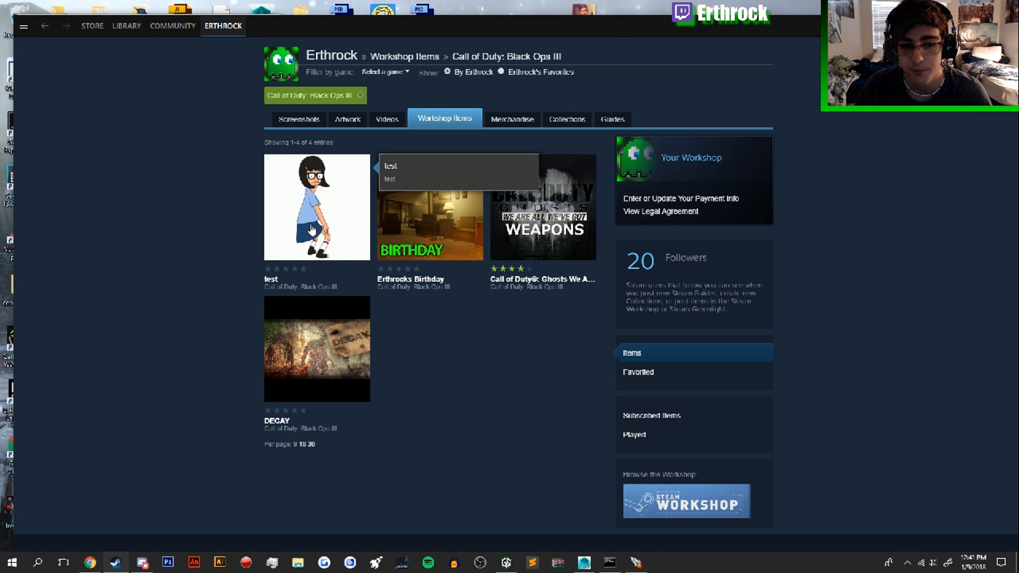
pyautogui.click(318, 207)
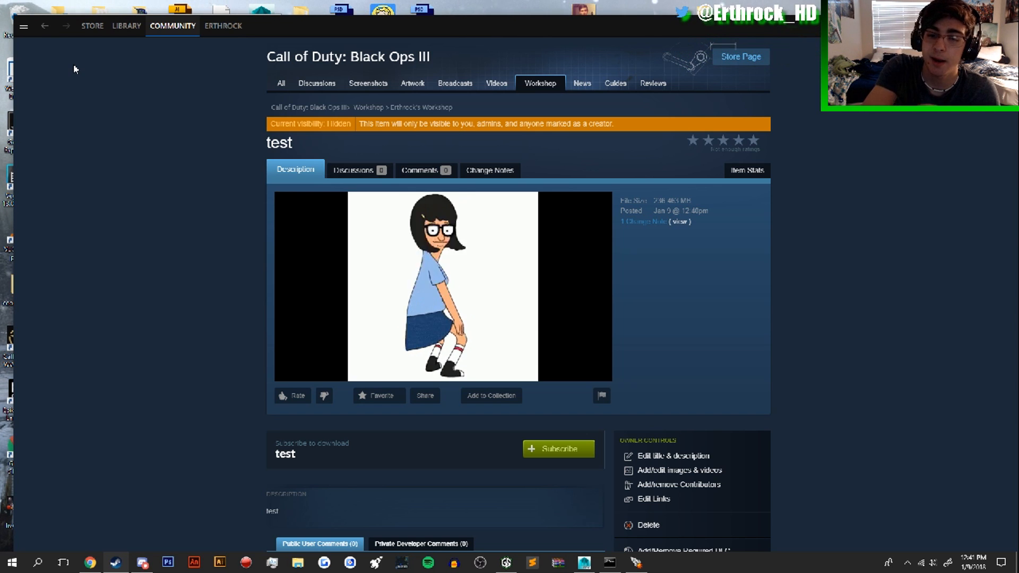
pyautogui.click(45, 25)
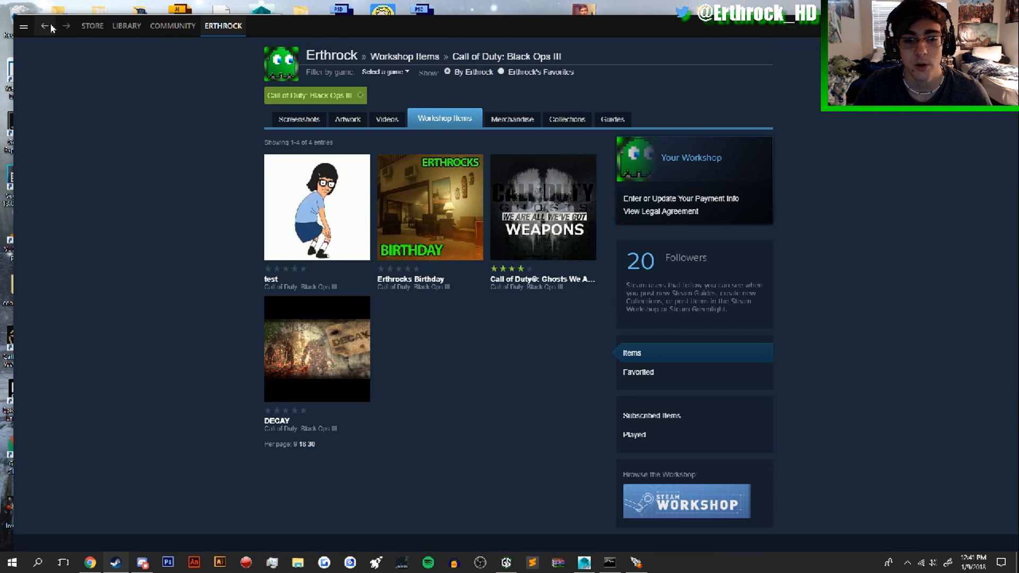